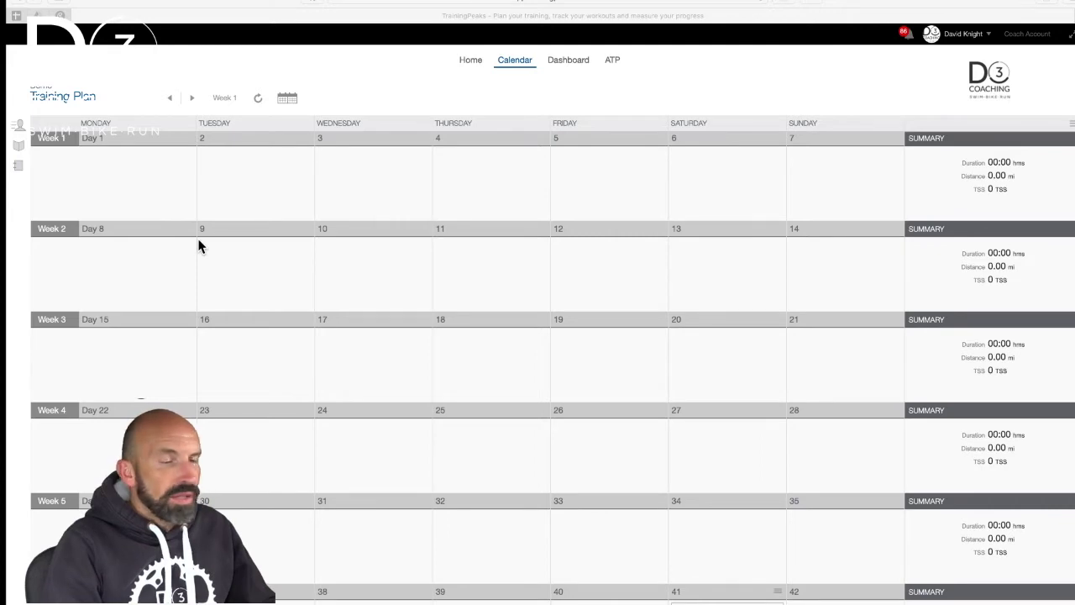
- Add a Week 1 Monday bike workout titled '60mins Threshold Intervals' and open the structure builder
{"action": "left_click", "coordinate": [134, 175]}
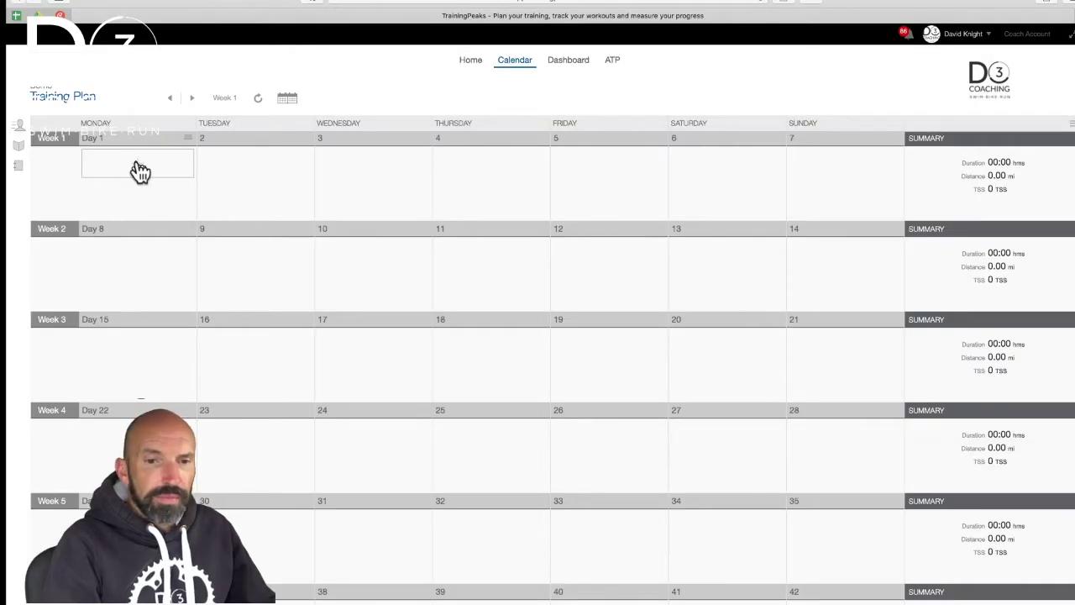
{"action": "left_click", "coordinate": [140, 171]}
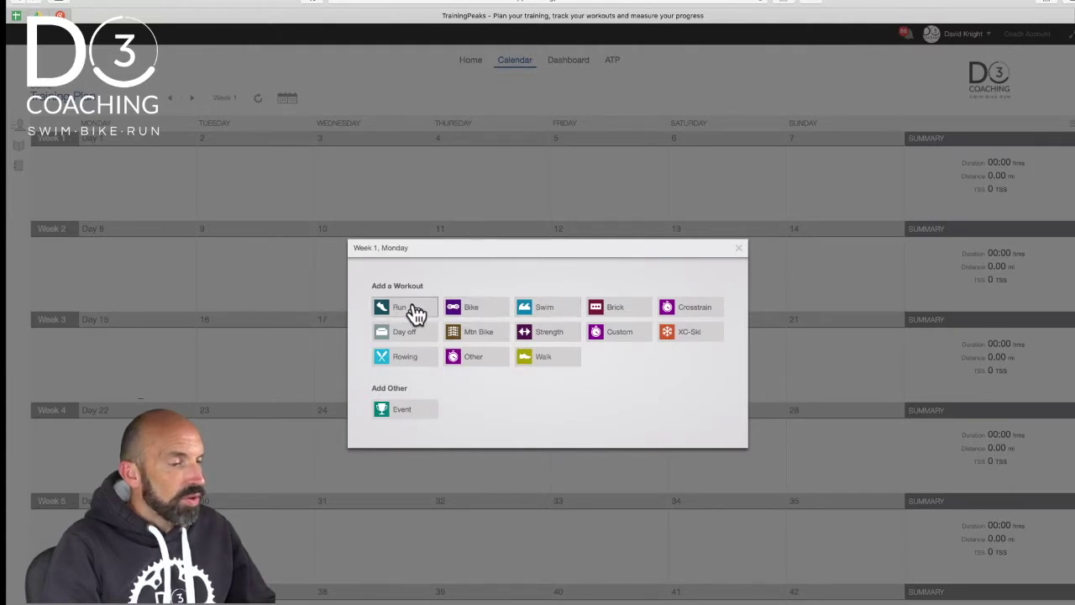
{"action": "left_click", "coordinate": [473, 307]}
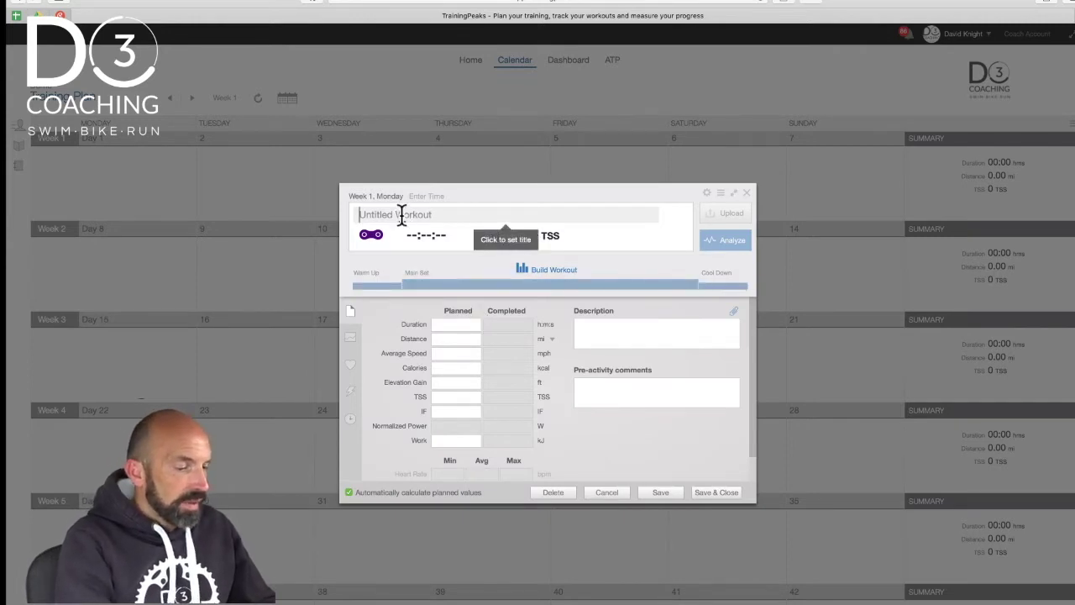
{"action": "type", "text": "60mins"}
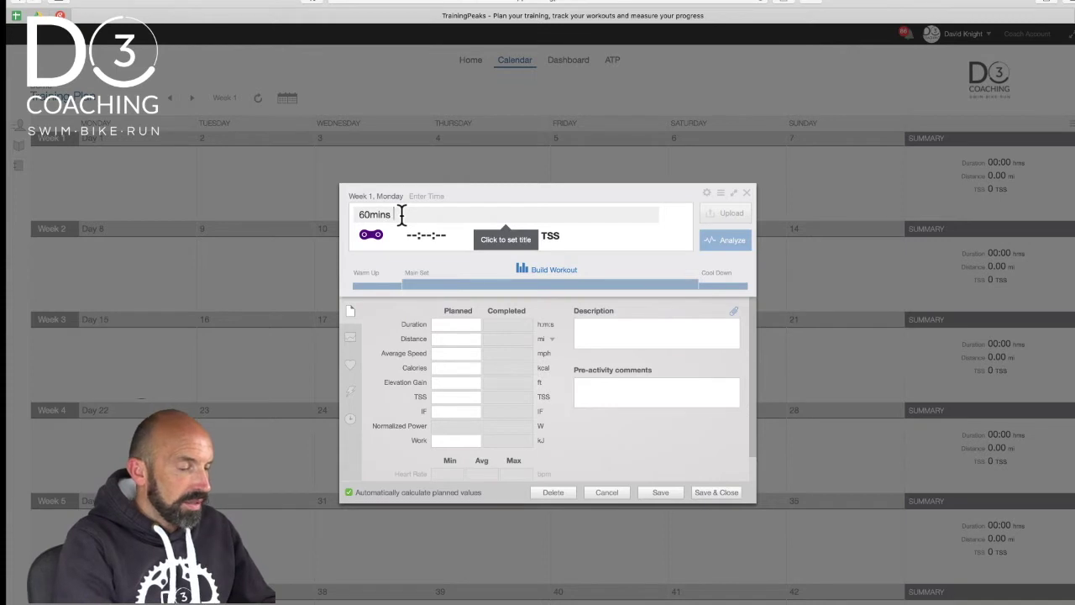
{"action": "type", "text": " Thresh"}
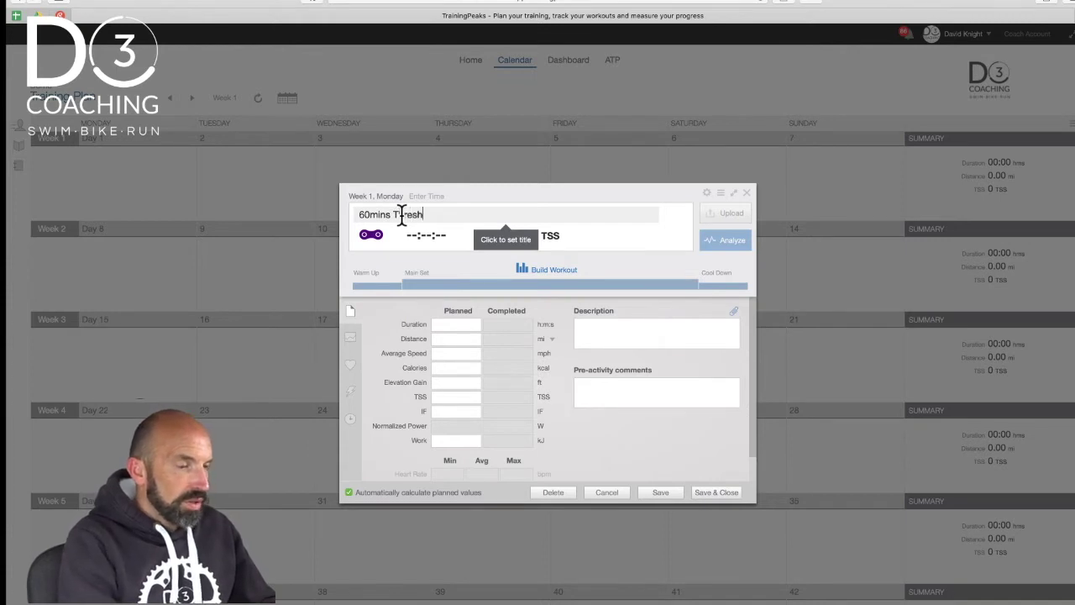
{"action": "type", "text": "old Intervals"}
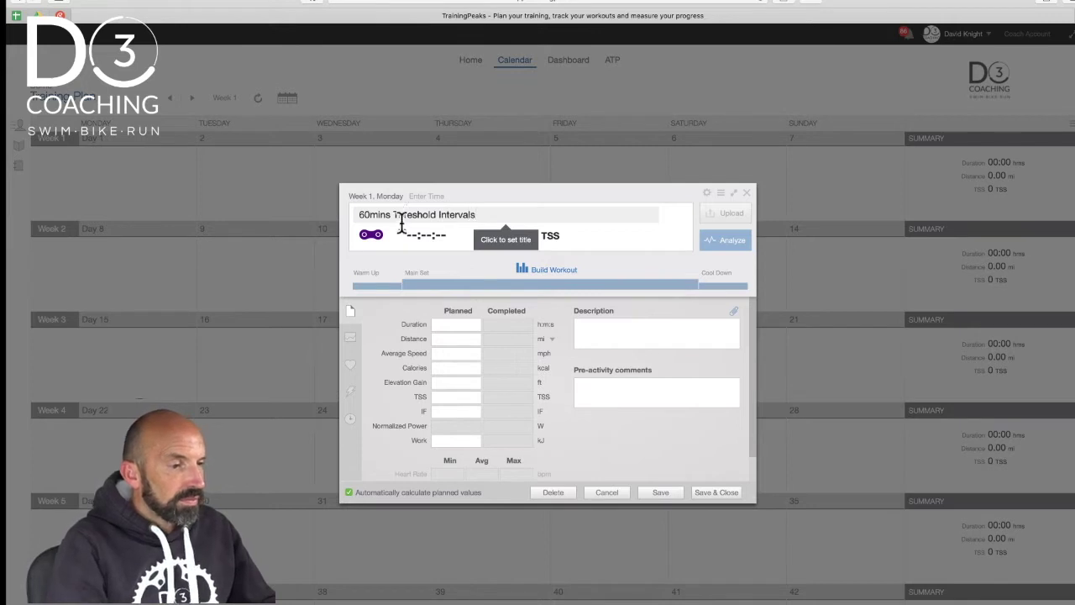
{"action": "left_click", "coordinate": [459, 326]}
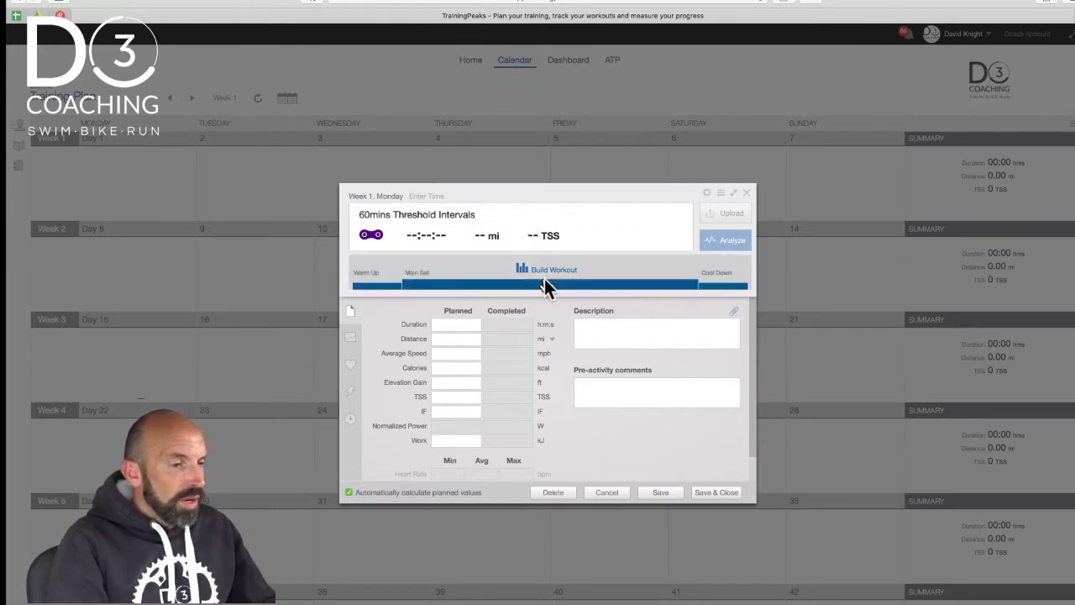
{"action": "left_click", "coordinate": [540, 275]}
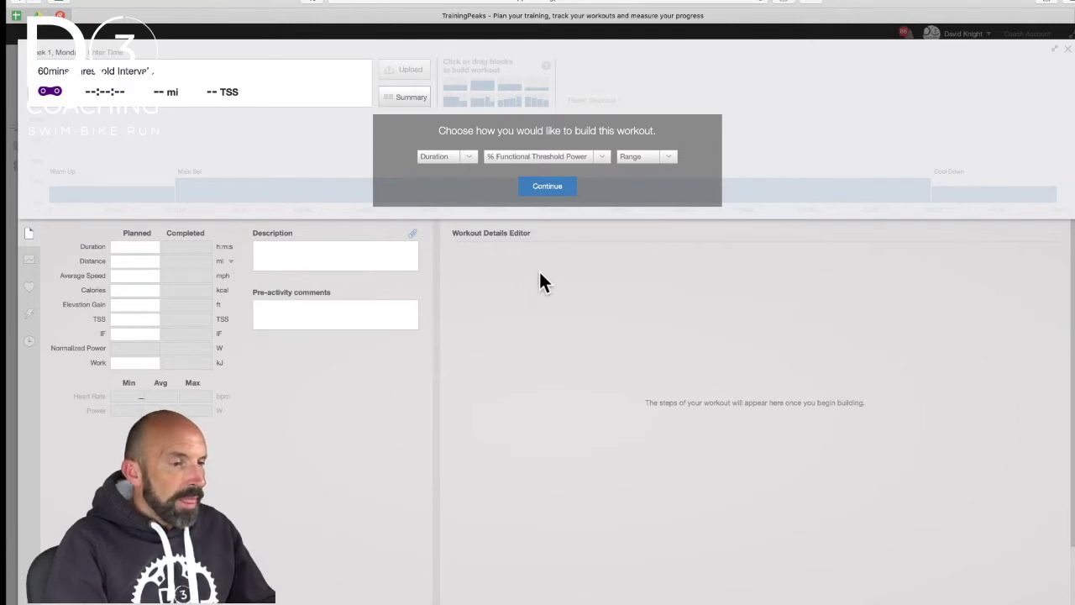
{"action": "left_click", "coordinate": [465, 158]}
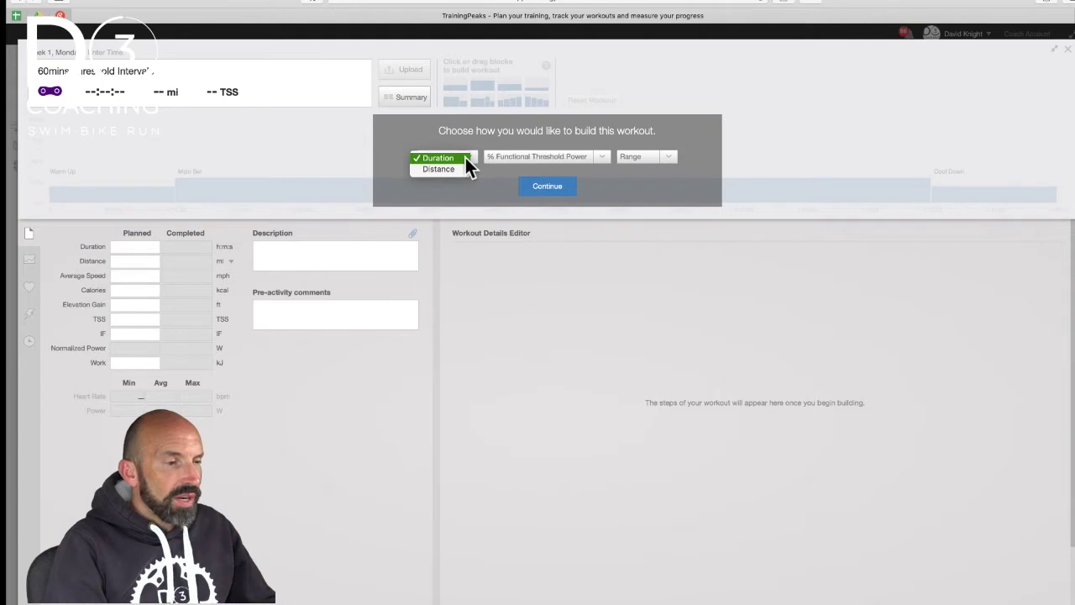
{"action": "left_click", "coordinate": [465, 157]}
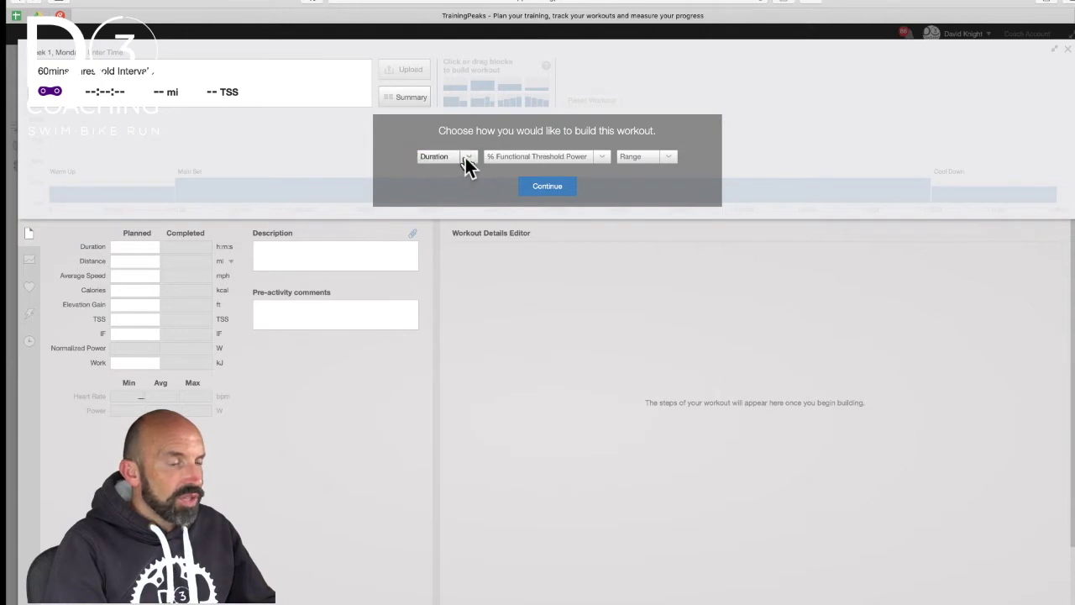
{"action": "left_click", "coordinate": [602, 160]}
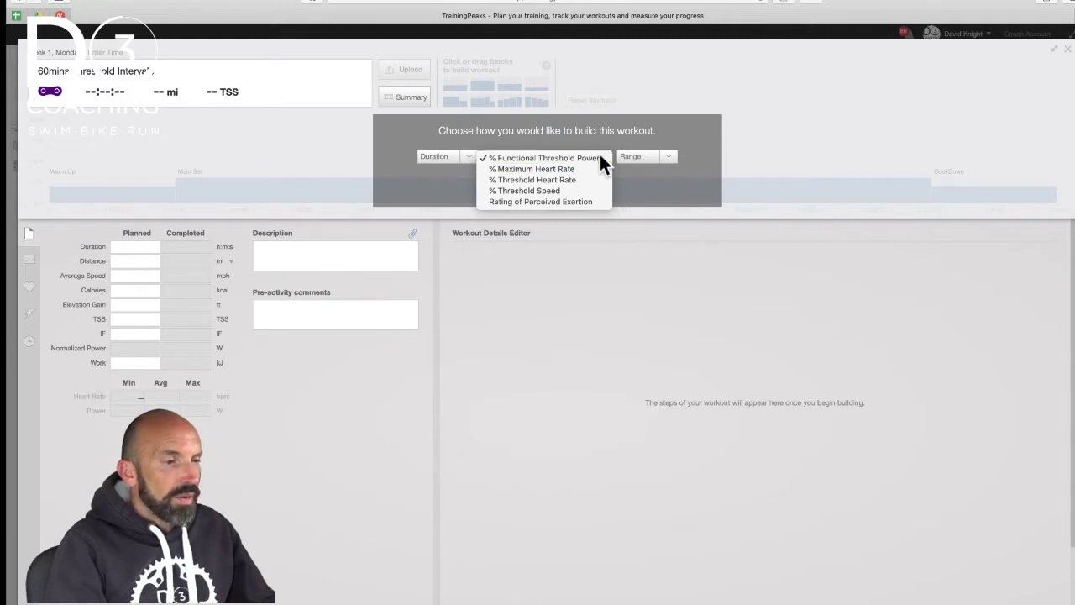
{"action": "left_click", "coordinate": [599, 158]}
{"action": "left_click", "coordinate": [662, 160]}
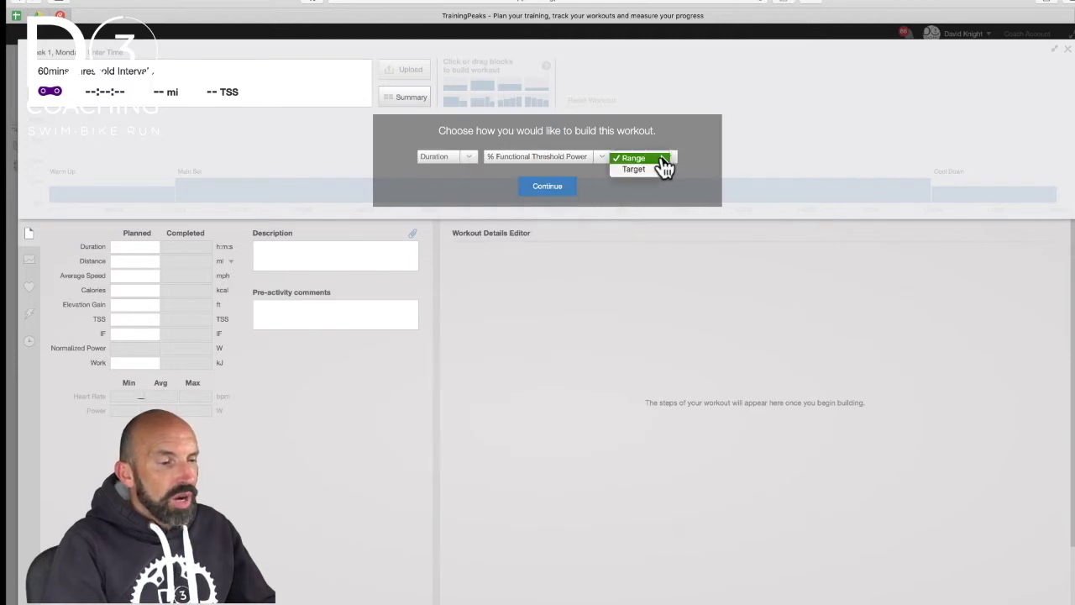
{"action": "left_click", "coordinate": [652, 158]}
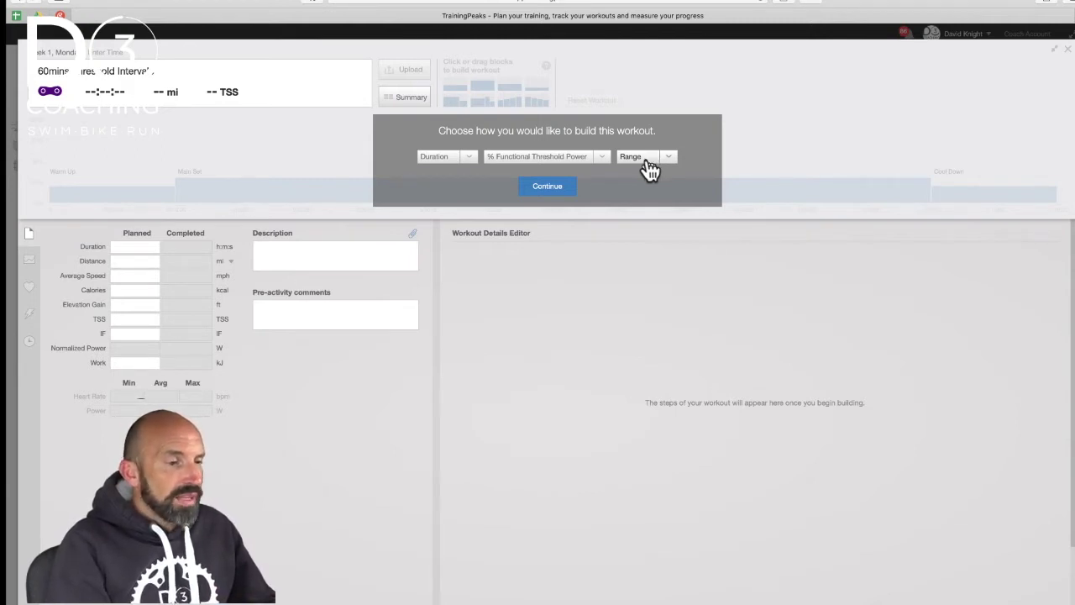
{"action": "left_click", "coordinate": [547, 187]}
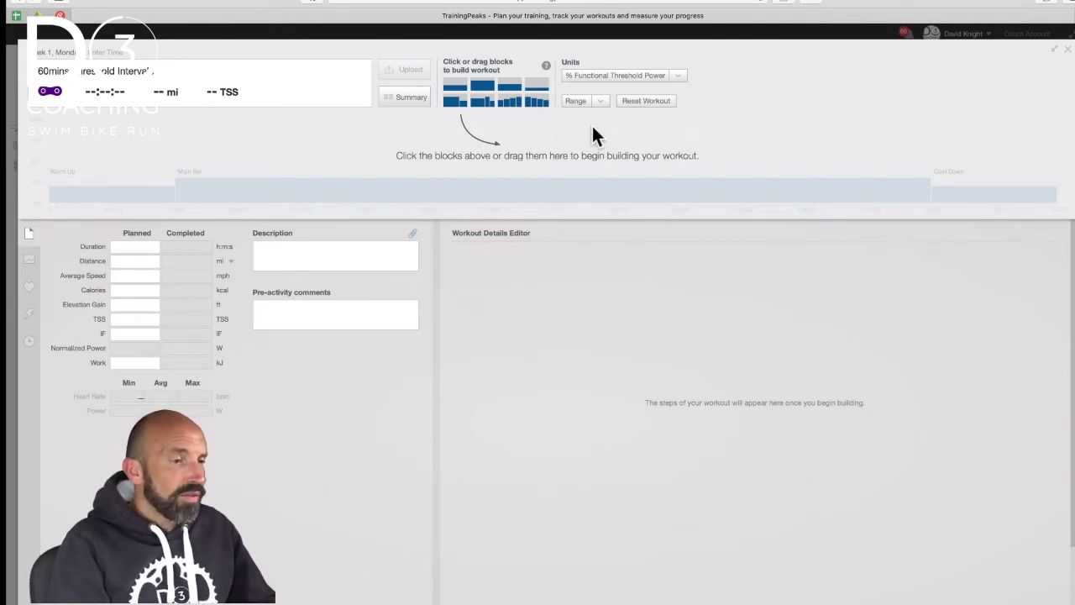
- Add a four-step ramp-up warm-up, 3 min each, rising from 55–65% to 85–95% FTP
{"action": "left_click_drag", "start_coordinate": [511, 102], "coordinate": [117, 191]}
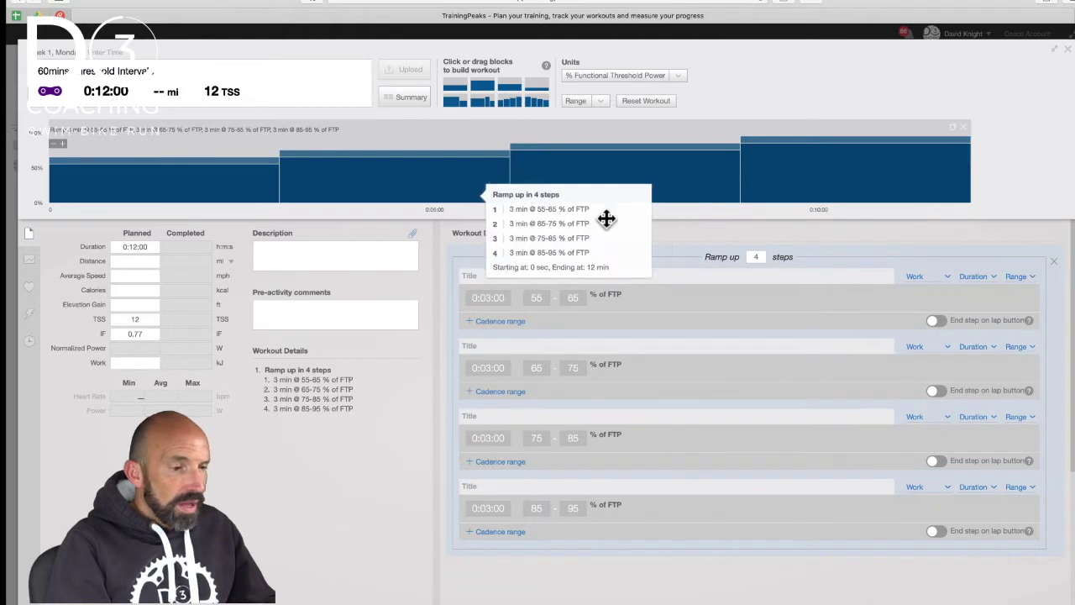
- Reveal the notes line for the ramp's first step
{"action": "left_click", "coordinate": [546, 296]}
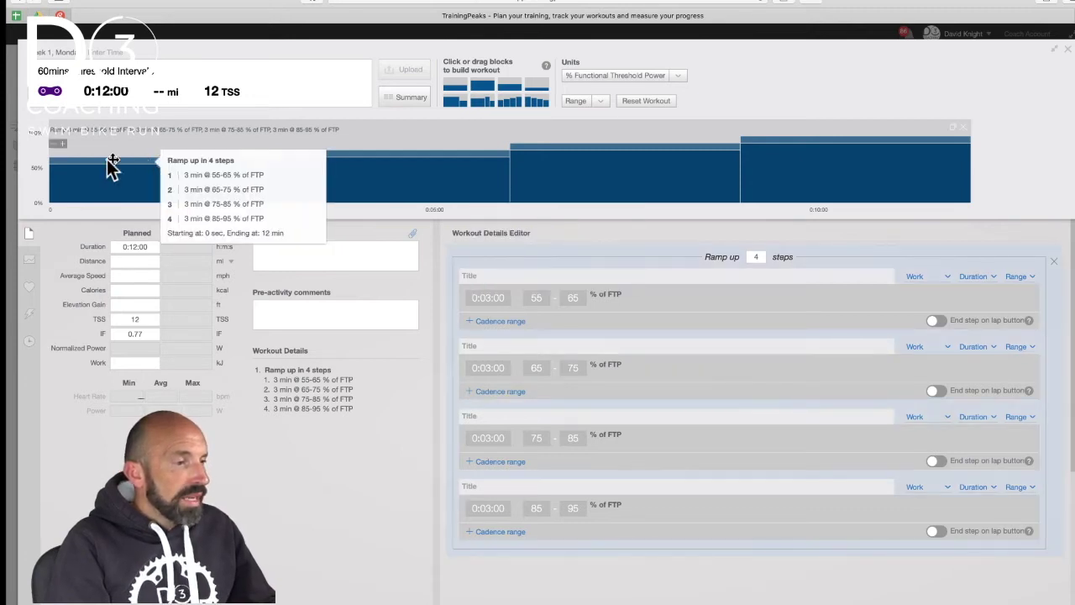
- Set the ramp-up warm-up to three steps
{"action": "left_click", "coordinate": [54, 147]}
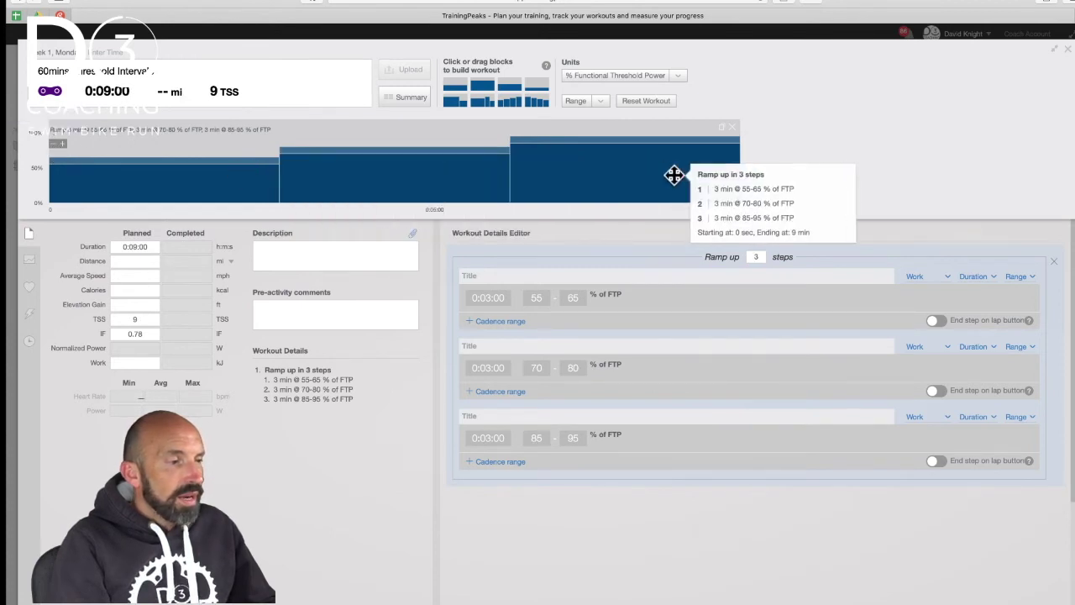
{"action": "left_click", "coordinate": [62, 145]}
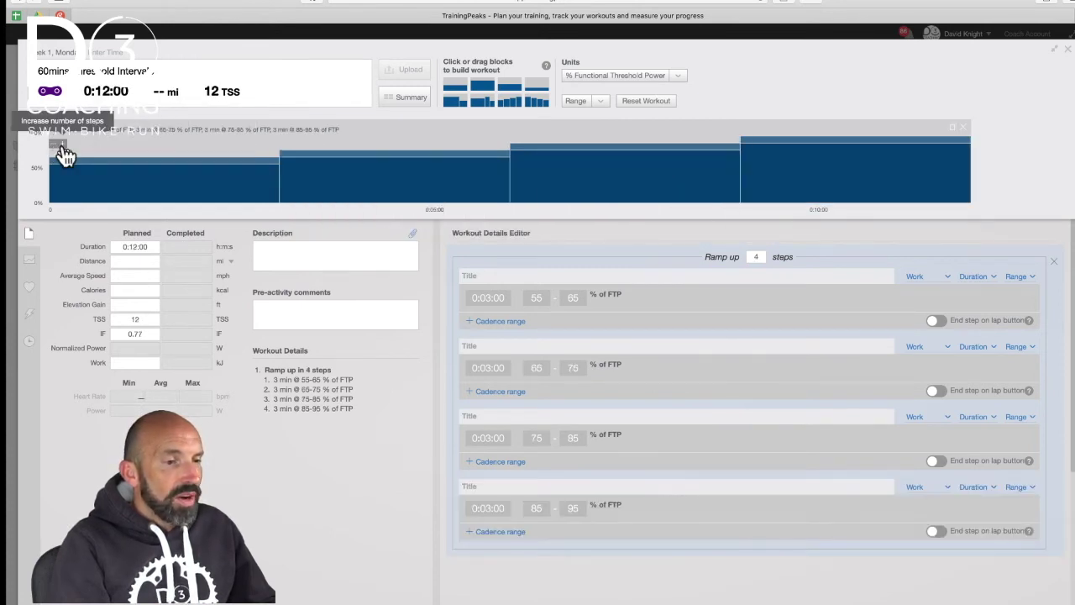
{"action": "left_click", "coordinate": [63, 146]}
{"action": "left_click", "coordinate": [63, 146]}
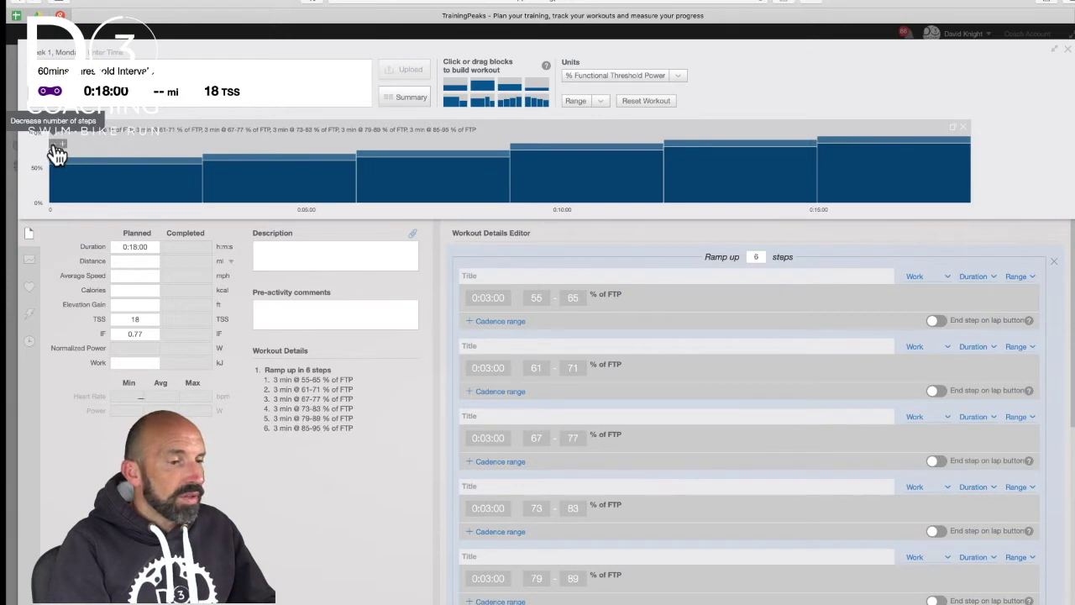
{"action": "left_click", "coordinate": [53, 146]}
{"action": "left_click", "coordinate": [53, 146]}
{"action": "left_click", "coordinate": [53, 146]}
{"action": "left_click", "coordinate": [53, 146]}
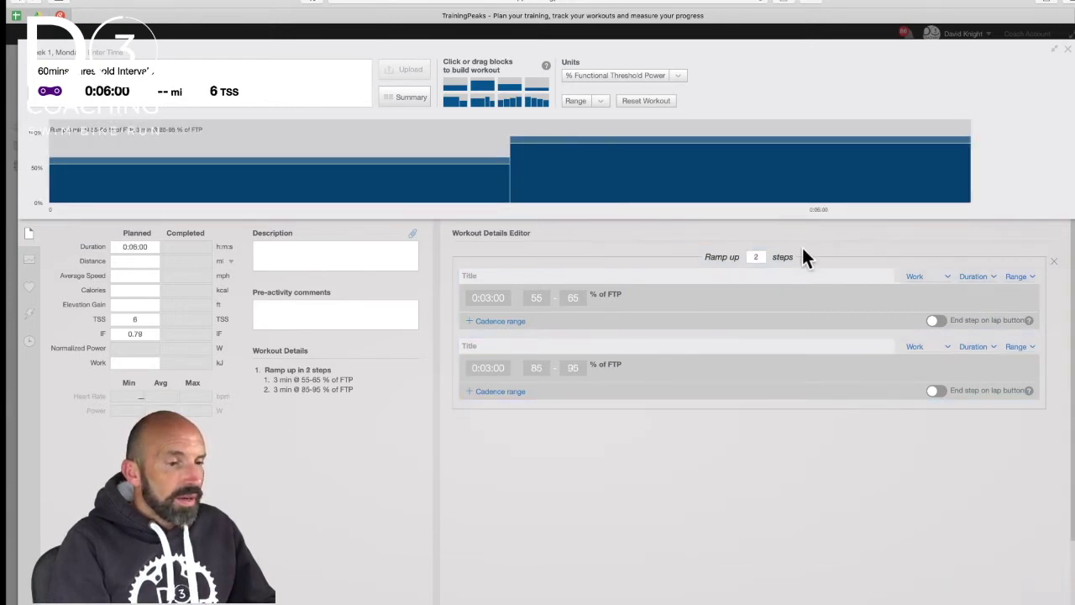
{"action": "left_click", "coordinate": [772, 257]}
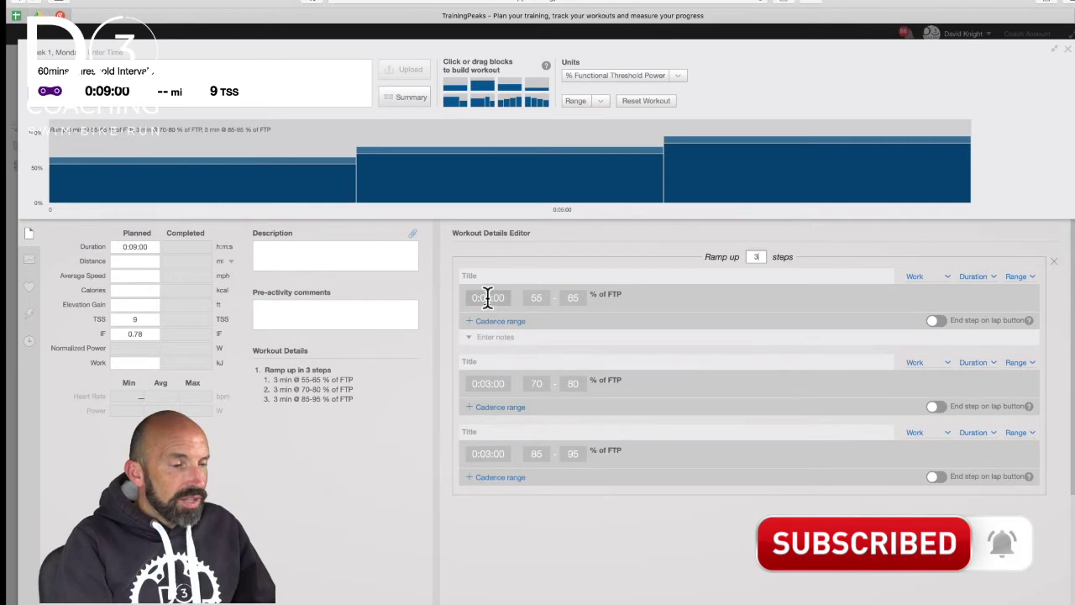
- Set the second and third ramp steps to 0:02:00 and 0:01:00, making a 6-minute warm-up
{"action": "left_click", "coordinate": [488, 367]}
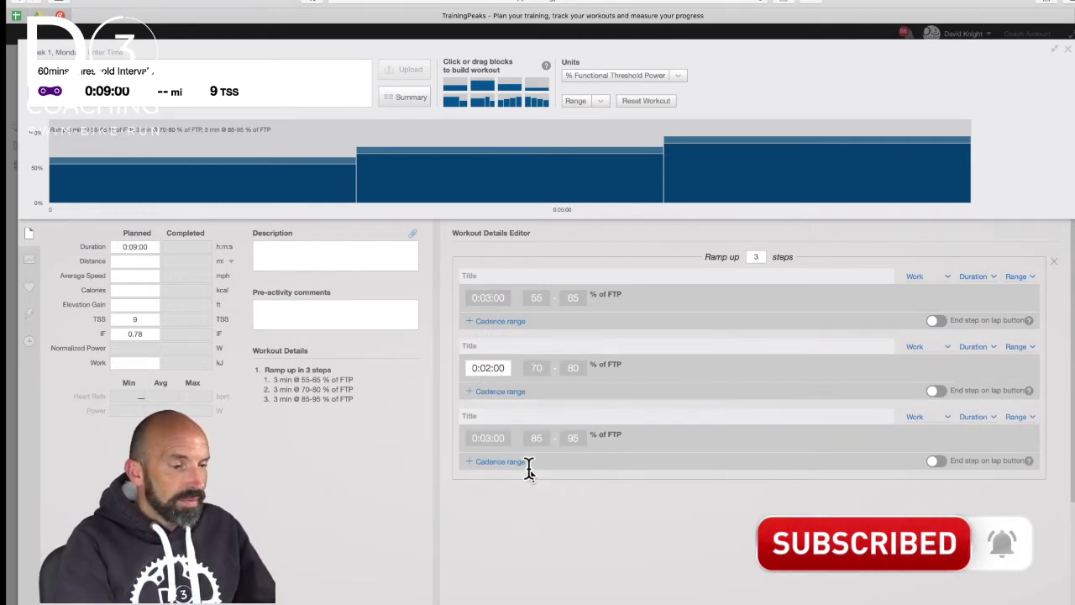
{"action": "left_click", "coordinate": [492, 437]}
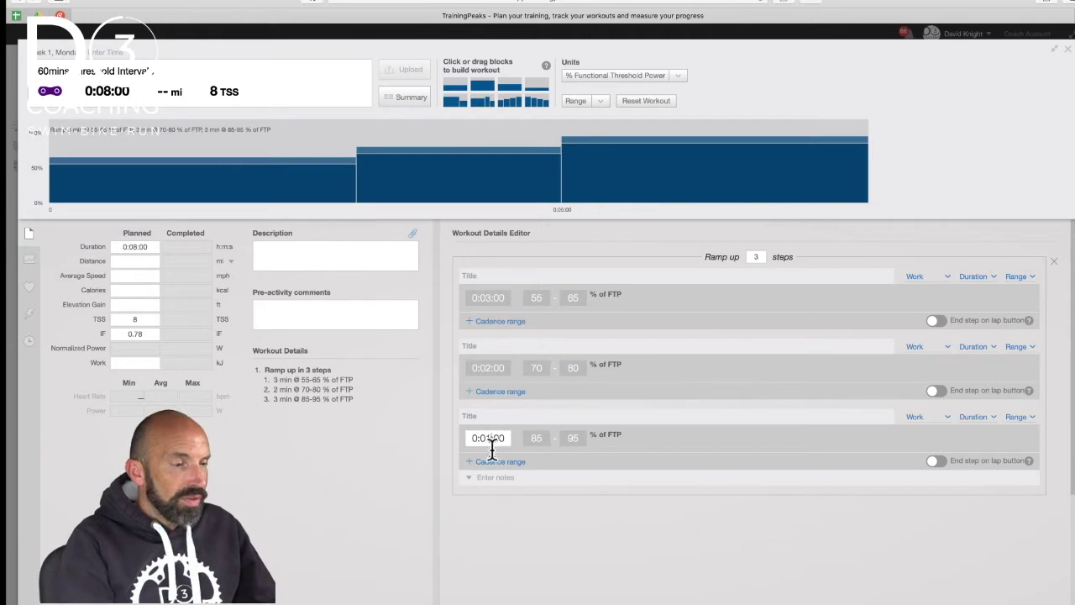
{"action": "left_click", "coordinate": [527, 533]}
{"action": "mouse_move", "coordinate": [364, 176]}
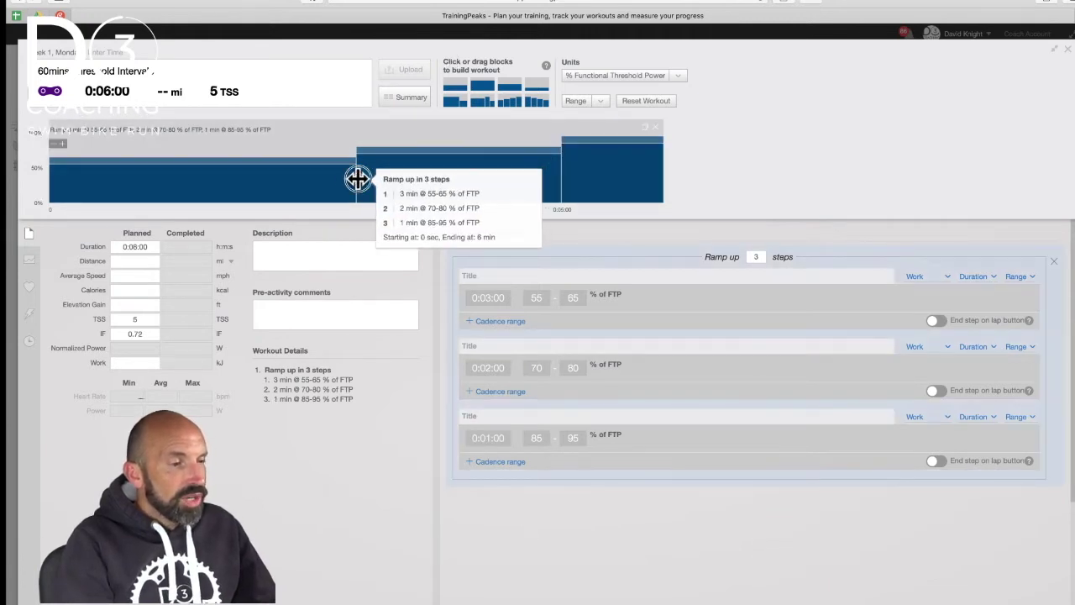
{"action": "mouse_move", "coordinate": [357, 178]}
{"action": "left_mouse_down"}
{"action": "mouse_move", "coordinate": [311, 179]}
{"action": "mouse_move", "coordinate": [357, 177]}
{"action": "left_mouse_up"}
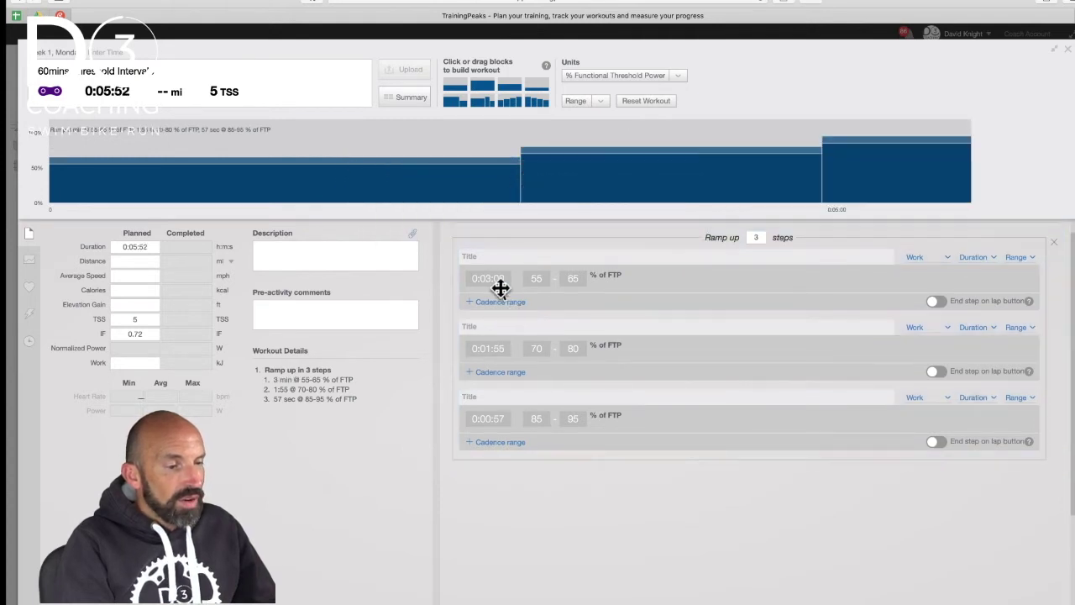
{"action": "left_click", "coordinate": [504, 351]}
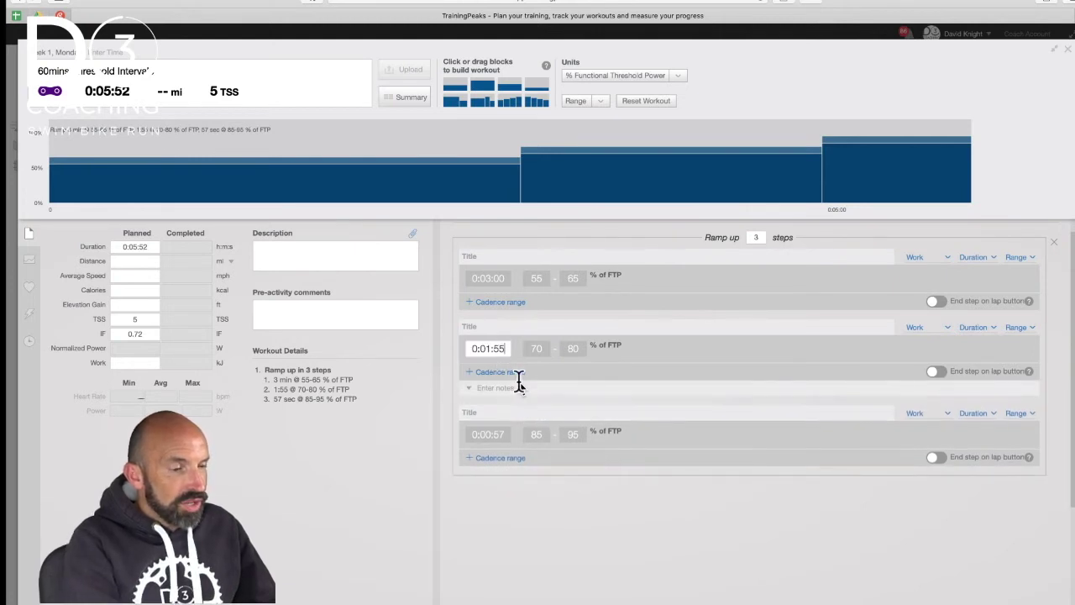
{"action": "type", "text": "0:02:00"}
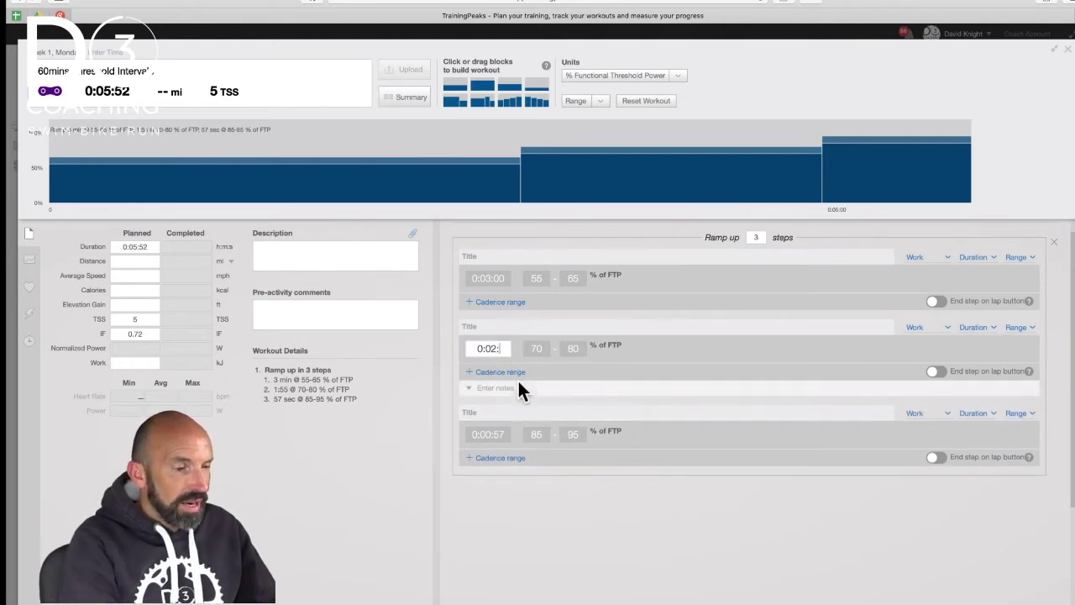
{"action": "left_click", "coordinate": [534, 458]}
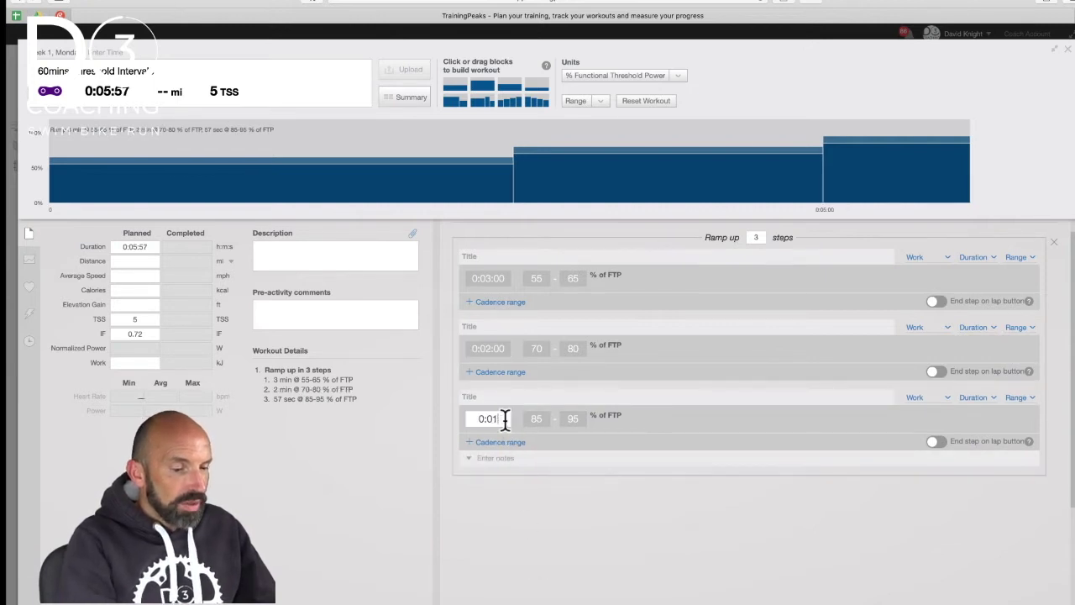
{"action": "left_click", "coordinate": [505, 420]}
{"action": "type", "text": "0:01:00"}
{"action": "left_click", "coordinate": [537, 495]}
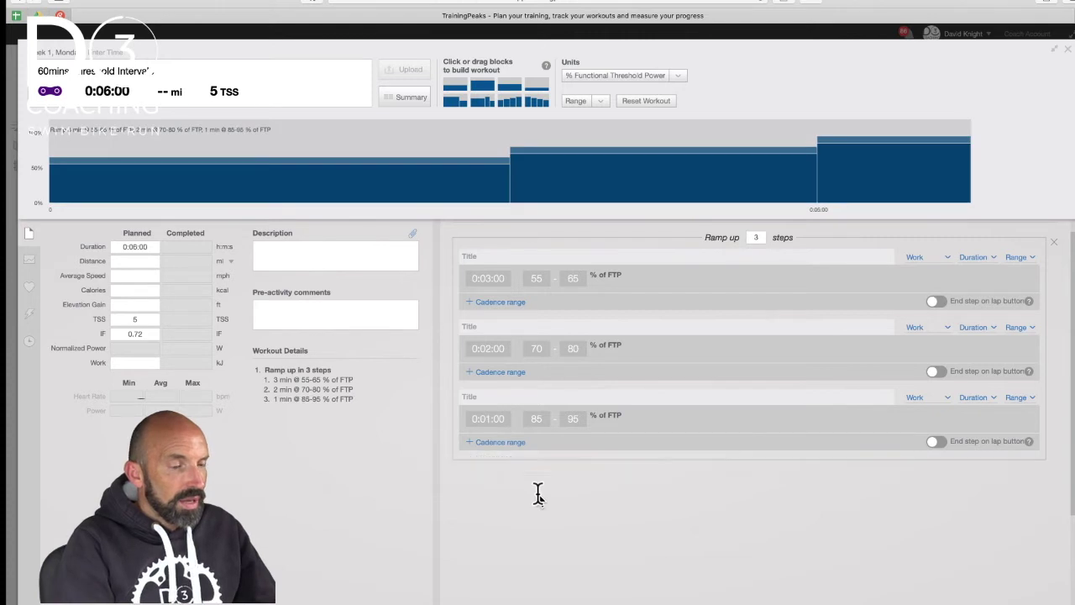
- Finish the ramp at 85–95% FTP, then add a 4× repeat of 6 min/3 min intervals
{"action": "left_click", "coordinate": [557, 281]}
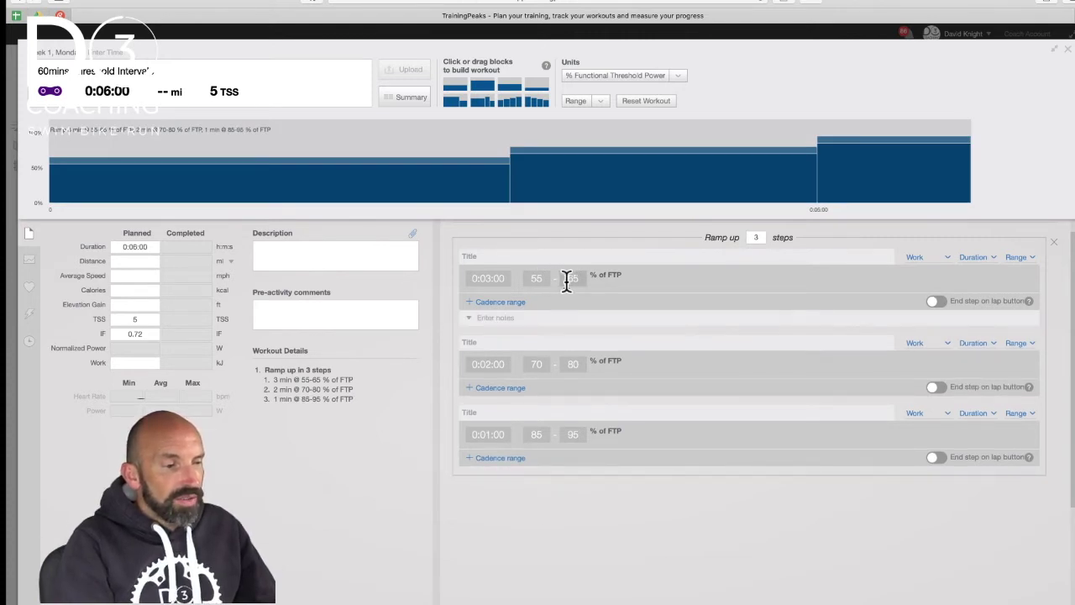
{"action": "left_click", "coordinate": [572, 365]}
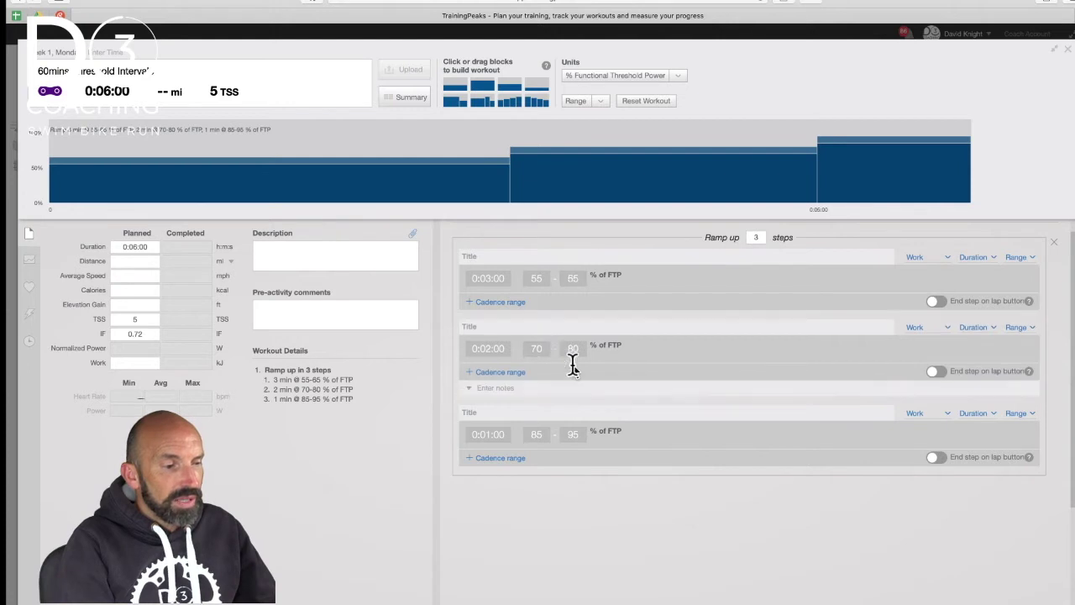
{"action": "left_click", "coordinate": [579, 426]}
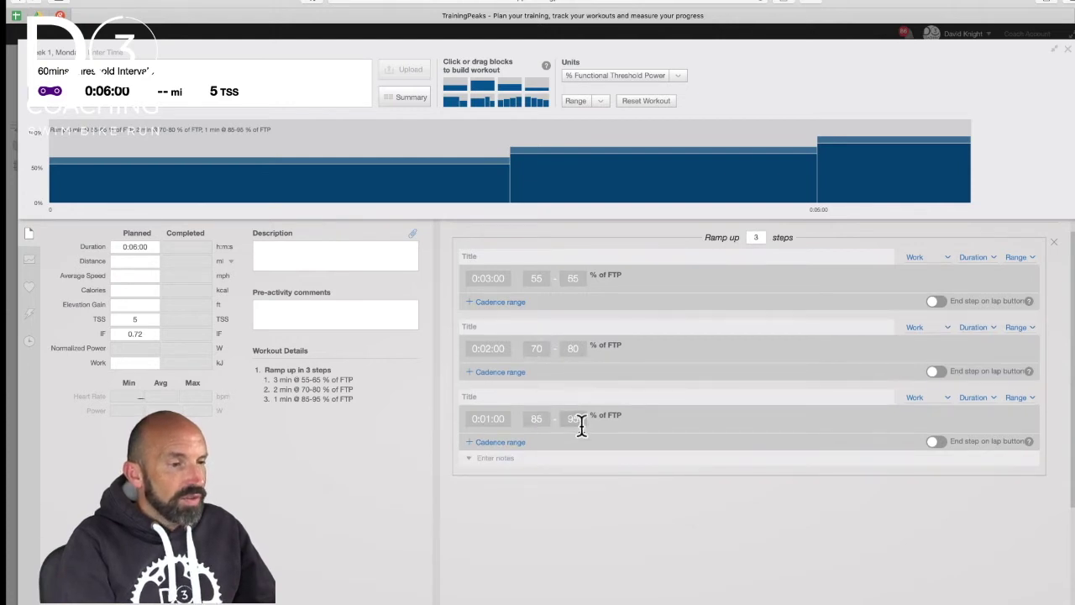
{"action": "left_click", "coordinate": [438, 143]}
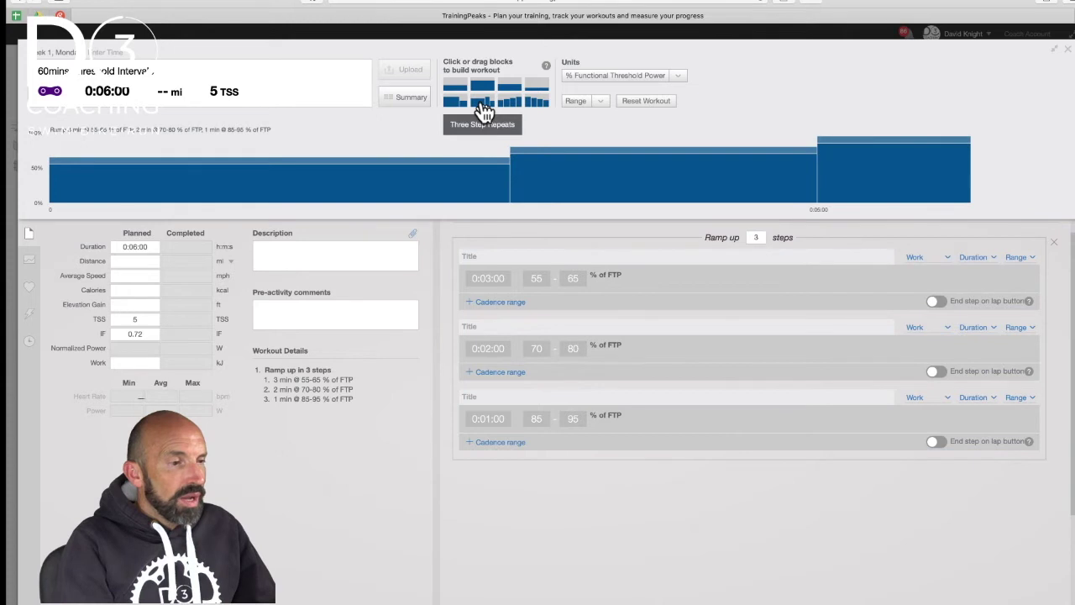
{"action": "left_click_drag", "start_coordinate": [457, 103], "coordinate": [992, 166]}
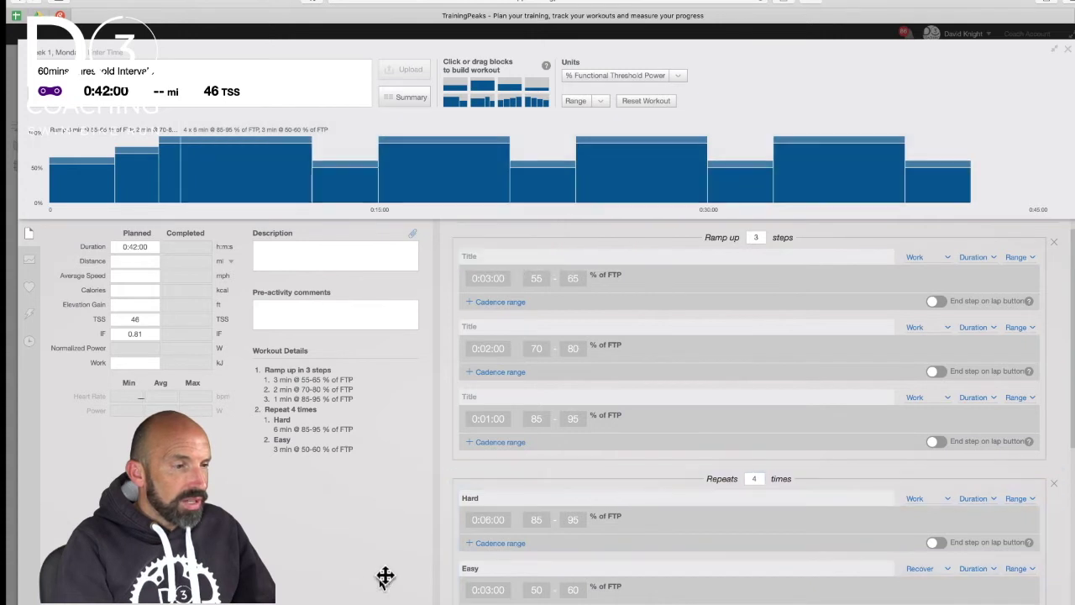
- Set the Hard interval's target to 100–105% FTP
{"action": "scroll", "coordinate": [560, 418], "scroll_direction": "down", "scroll_amount": 3}
{"action": "mouse_move", "coordinate": [279, 186]}
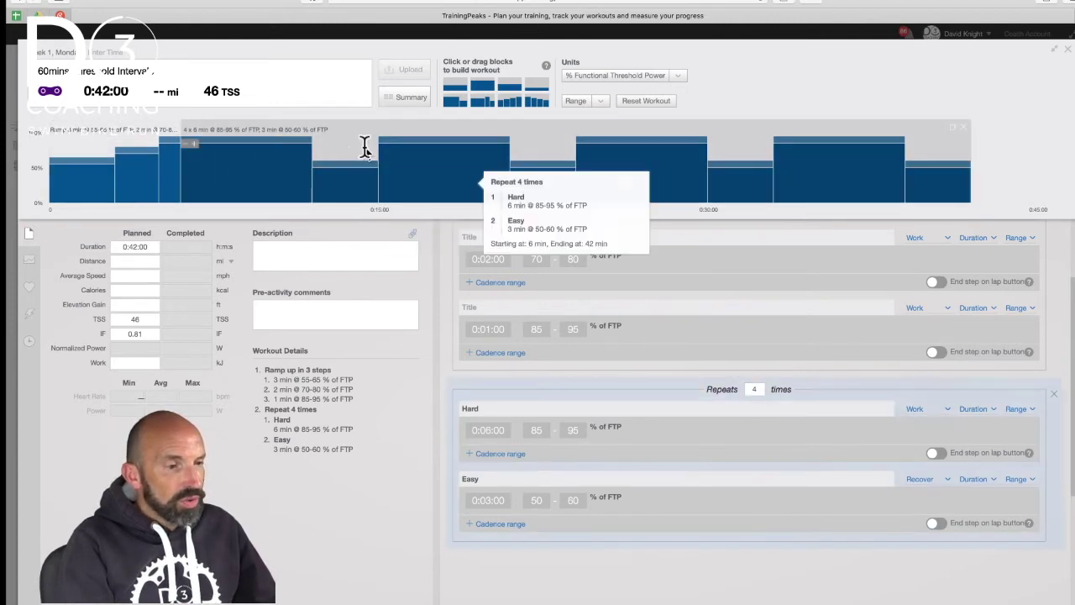
{"action": "left_click", "coordinate": [613, 422]}
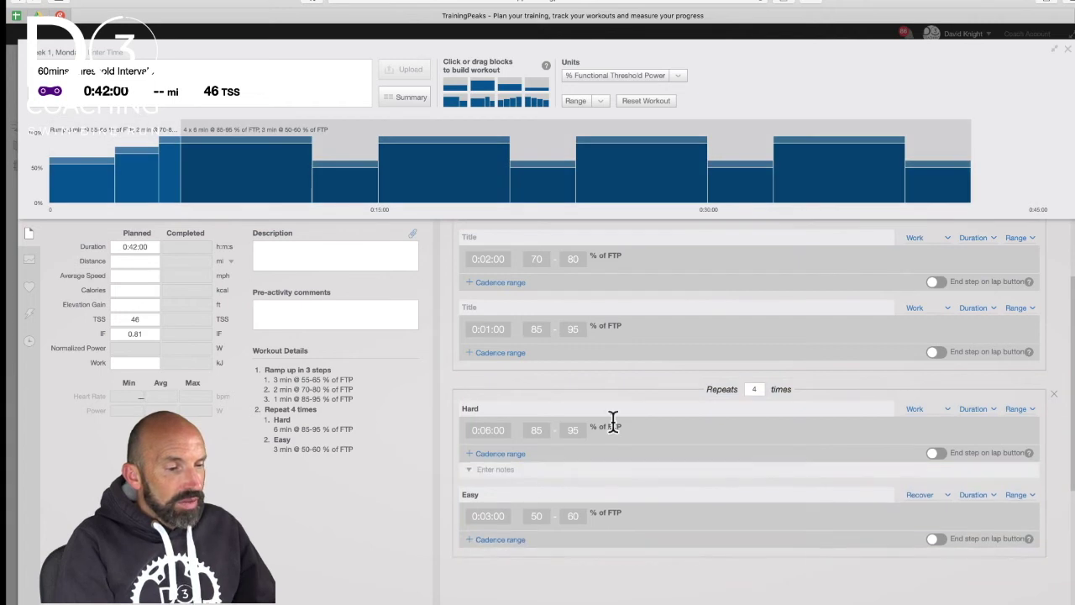
{"action": "left_click", "coordinate": [539, 430]}
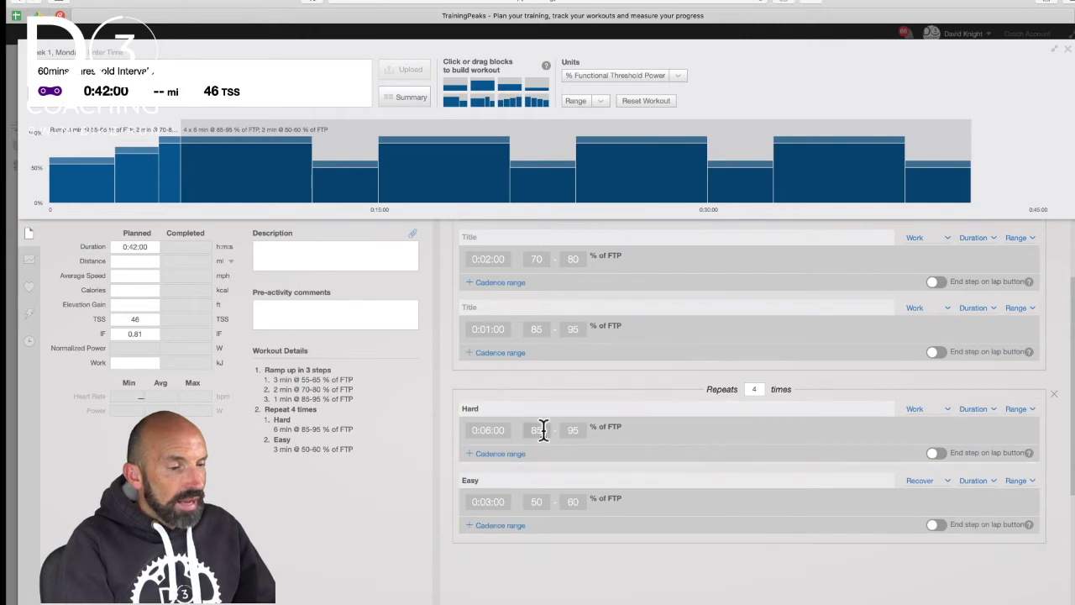
{"action": "type", "text": "100"}
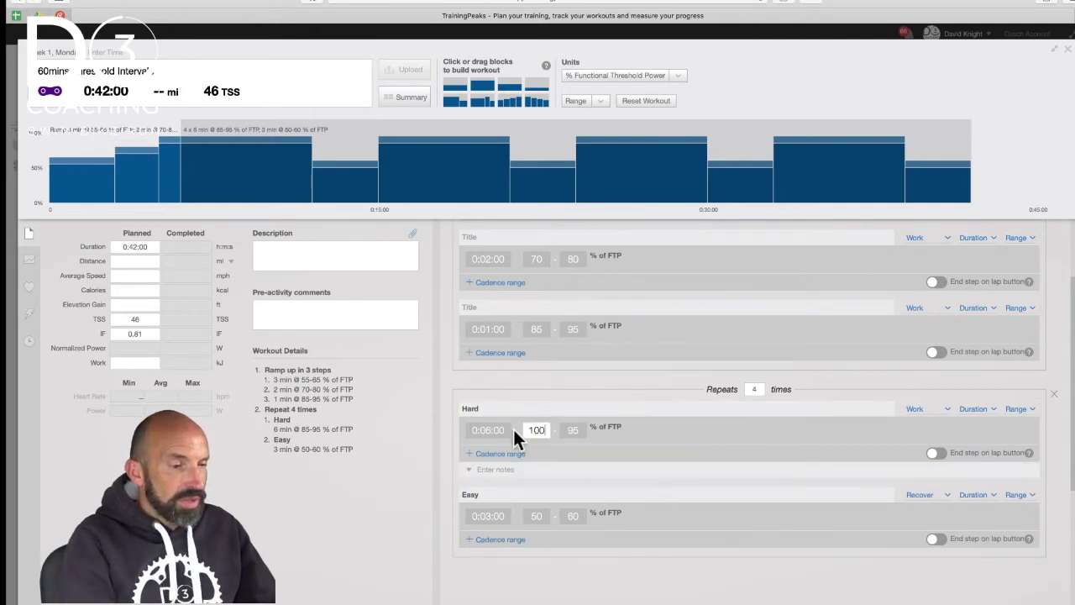
{"action": "left_click", "coordinate": [580, 432]}
{"action": "type", "text": "110"}
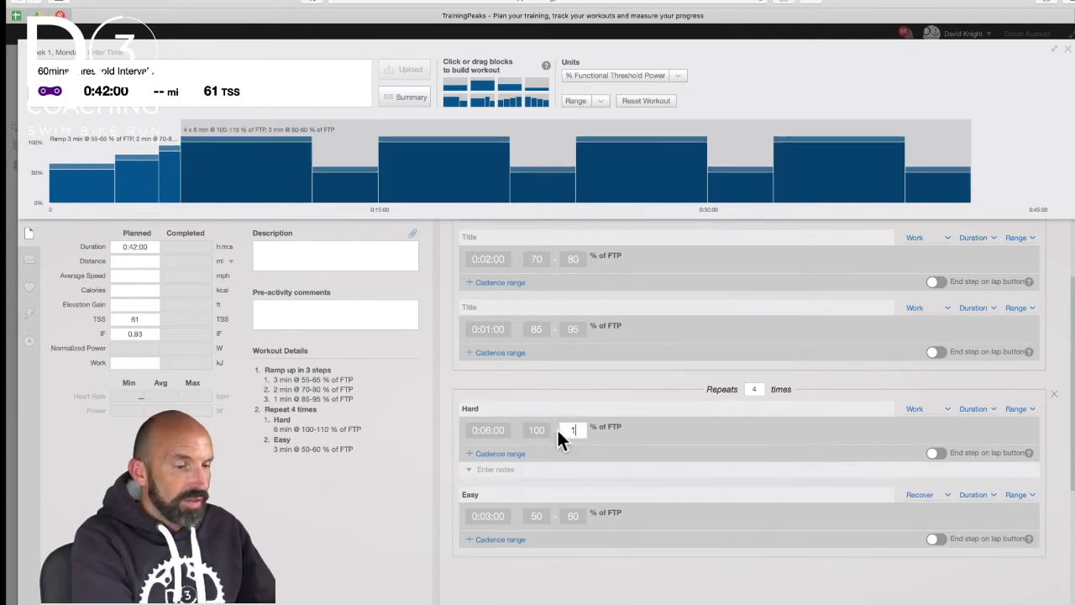
{"action": "left_click", "coordinate": [582, 582]}
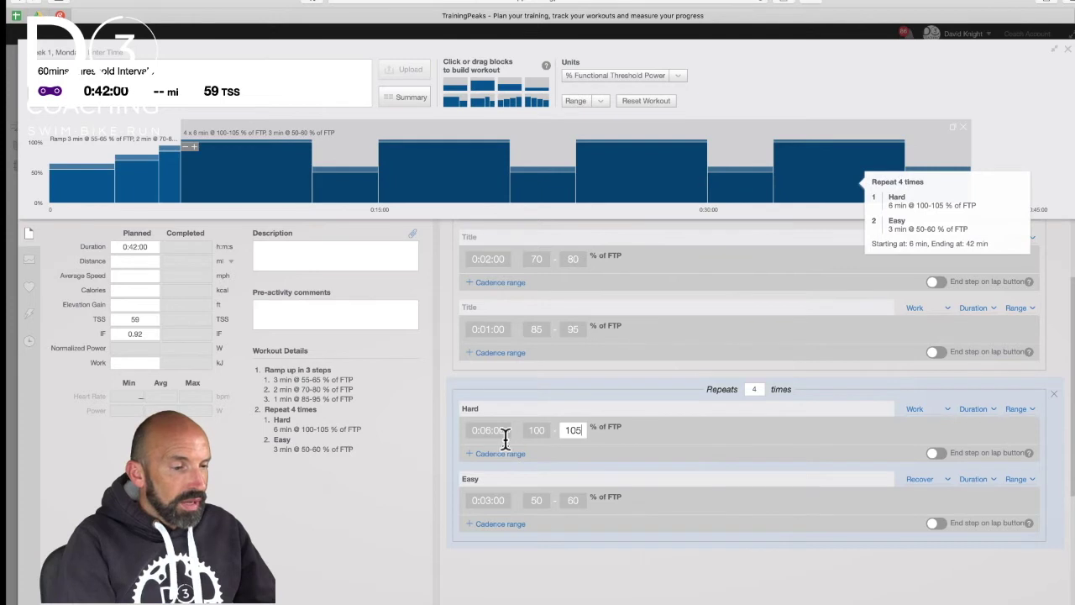
- Set the Easy interval's target to 50–50% FTP
{"action": "left_click", "coordinate": [542, 498]}
{"action": "left_click", "coordinate": [543, 499]}
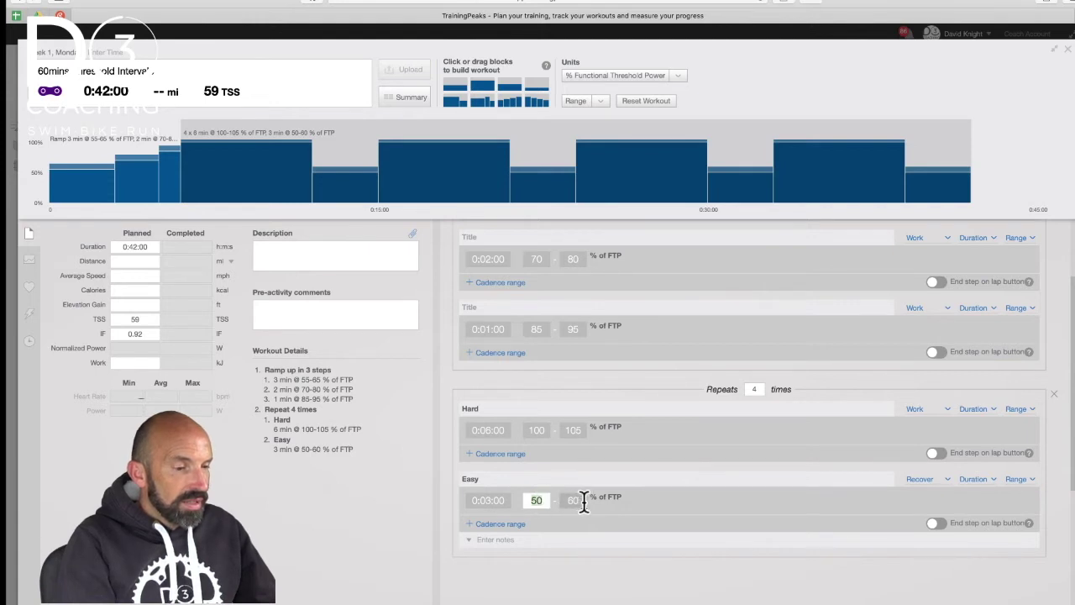
{"action": "left_click", "coordinate": [578, 501]}
{"action": "type", "text": "50"}
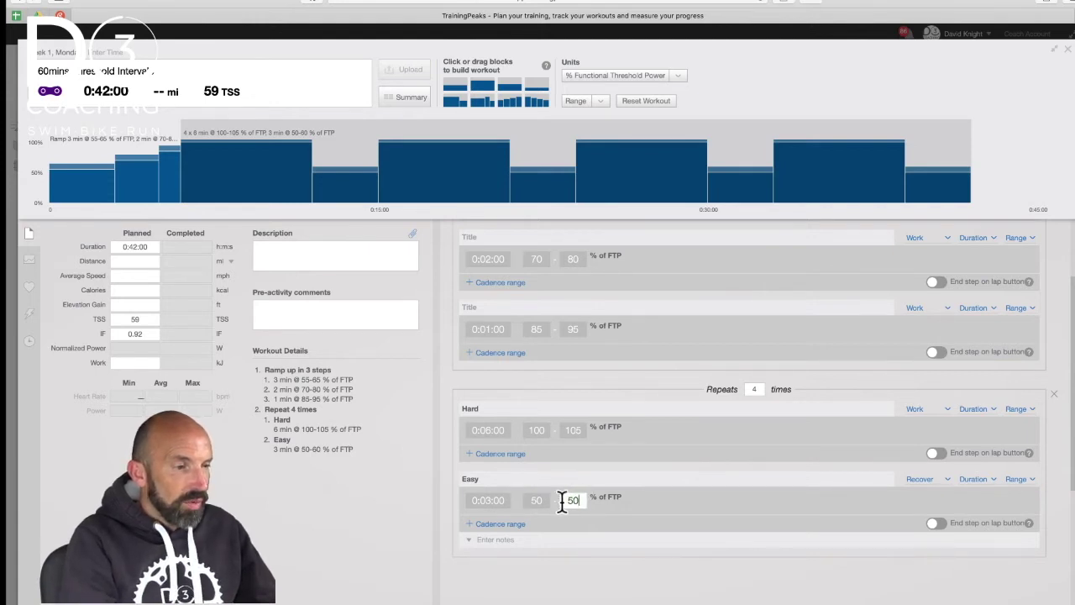
{"action": "left_click", "coordinate": [590, 594]}
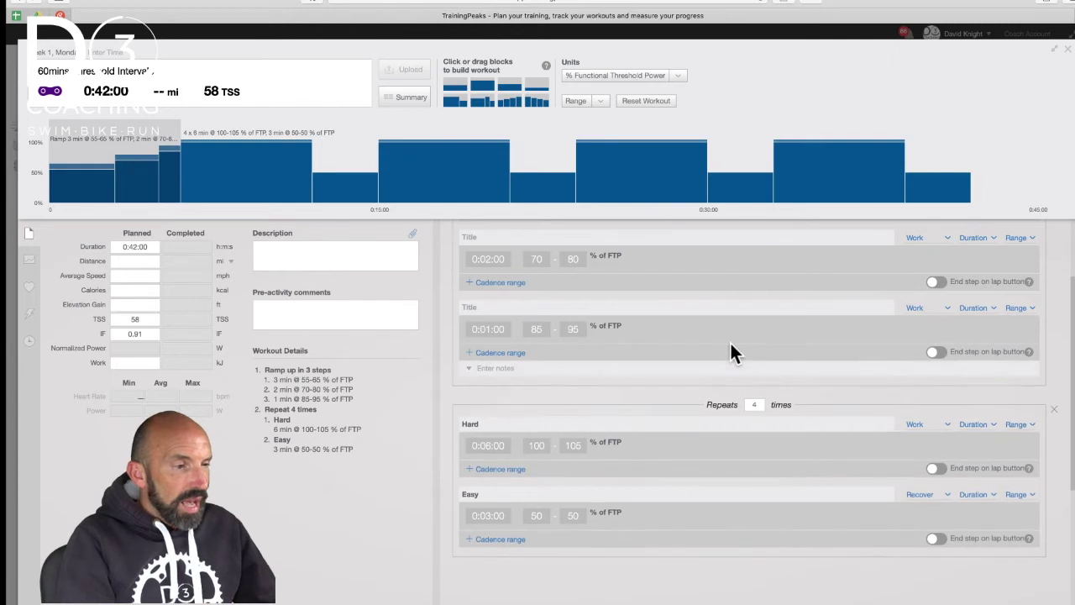
- Set the interval block to 3 repeats, shortening the workout to 33:00 and 45 TSS
{"action": "mouse_move", "coordinate": [300, 153]}
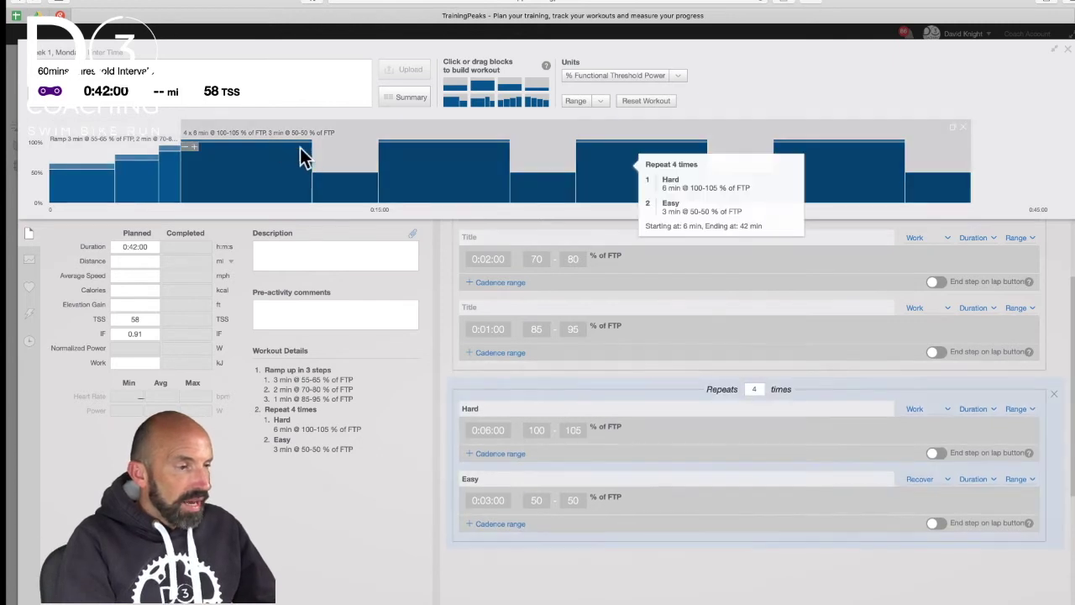
{"action": "left_click", "coordinate": [194, 149]}
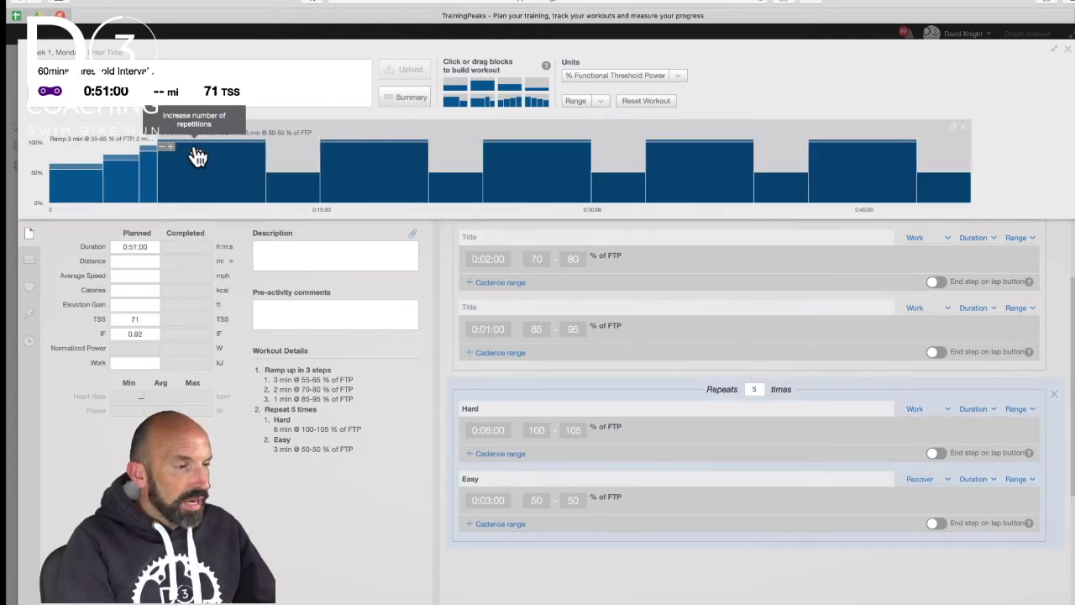
{"action": "left_click", "coordinate": [165, 149]}
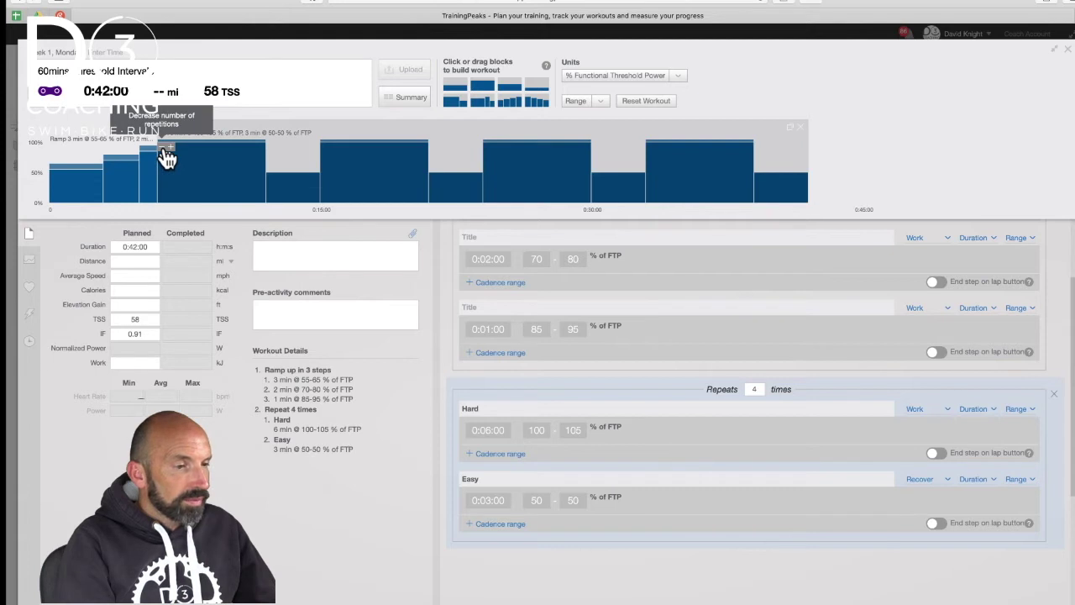
{"action": "left_click", "coordinate": [165, 148]}
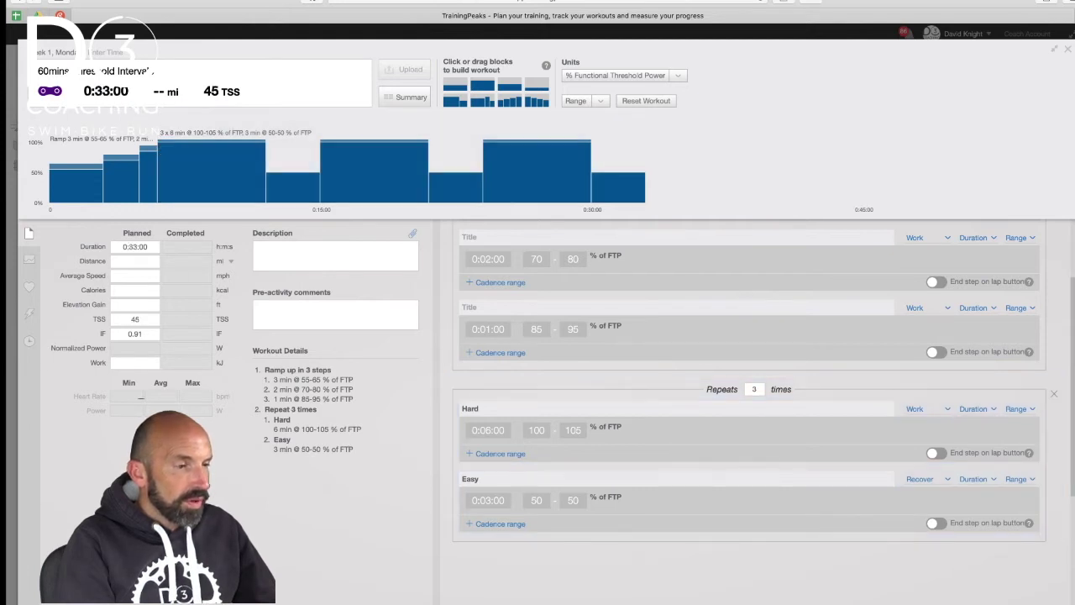
{"action": "mouse_move", "coordinate": [237, 183]}
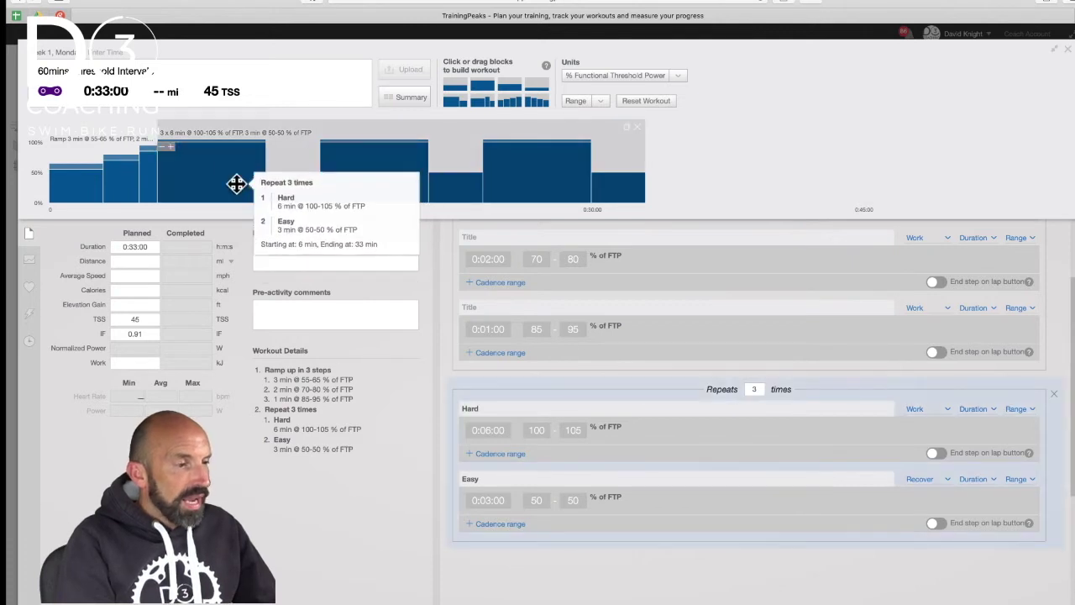
{"action": "left_click", "coordinate": [215, 143]}
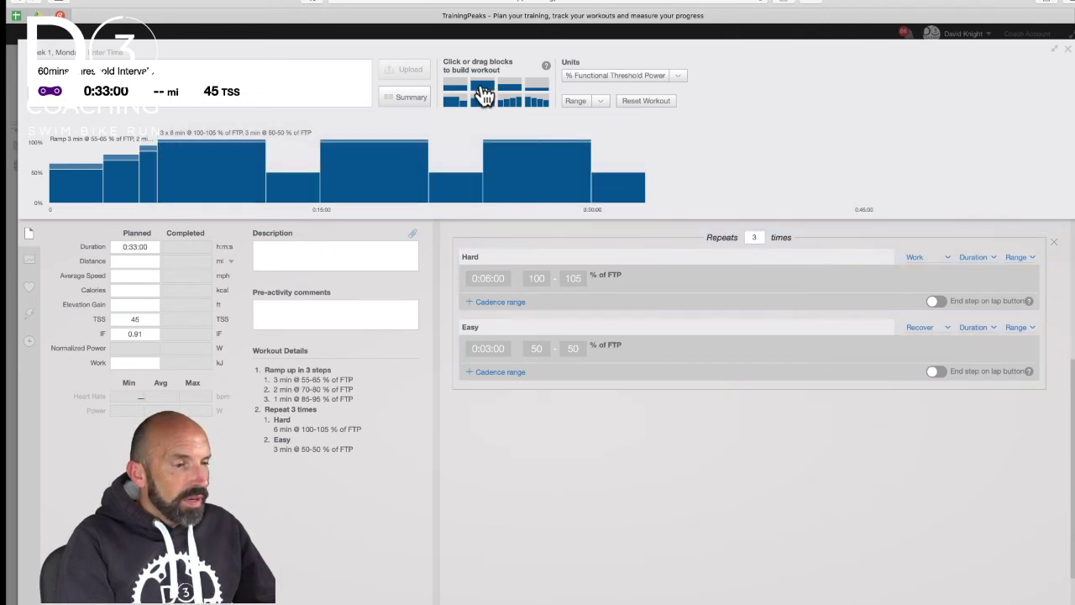
- Append a 10-minute Active block and rename the Hard and Easy intervals Threshold and Recovery
{"action": "left_click_drag", "start_coordinate": [481, 90], "coordinate": [663, 181]}
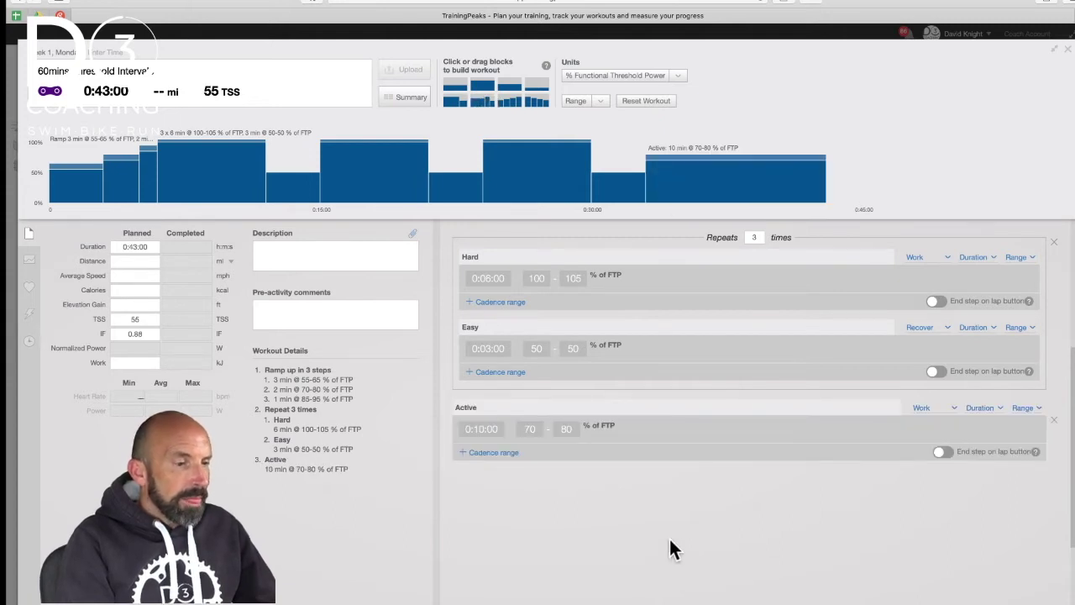
{"action": "scroll", "coordinate": [670, 540], "scroll_direction": "up", "scroll_amount": 1}
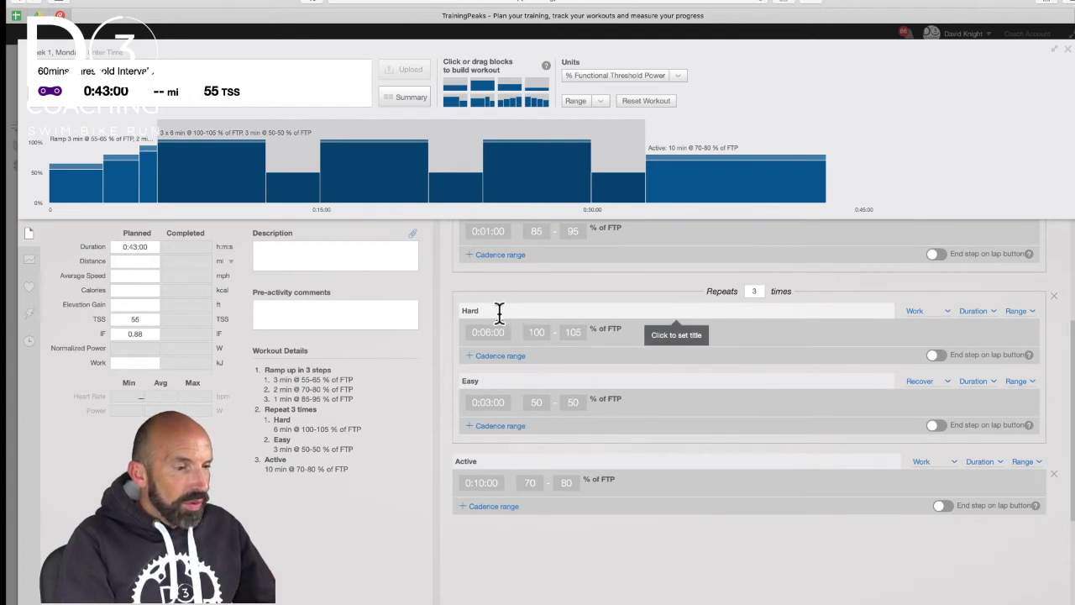
{"action": "left_click_drag", "start_coordinate": [460, 311], "coordinate": [562, 310]}
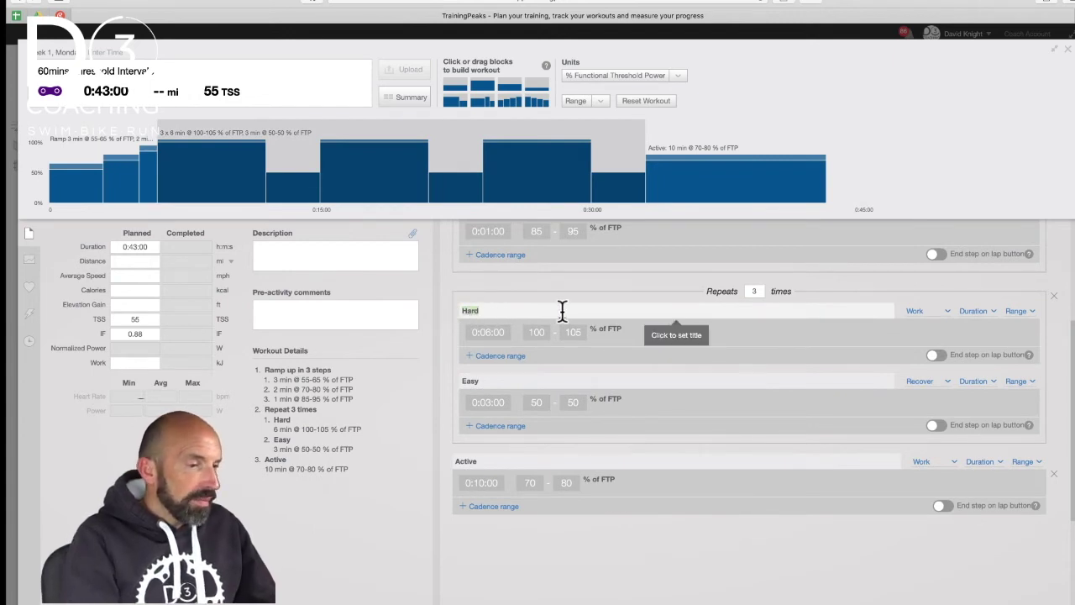
{"action": "type", "text": "Thr"}
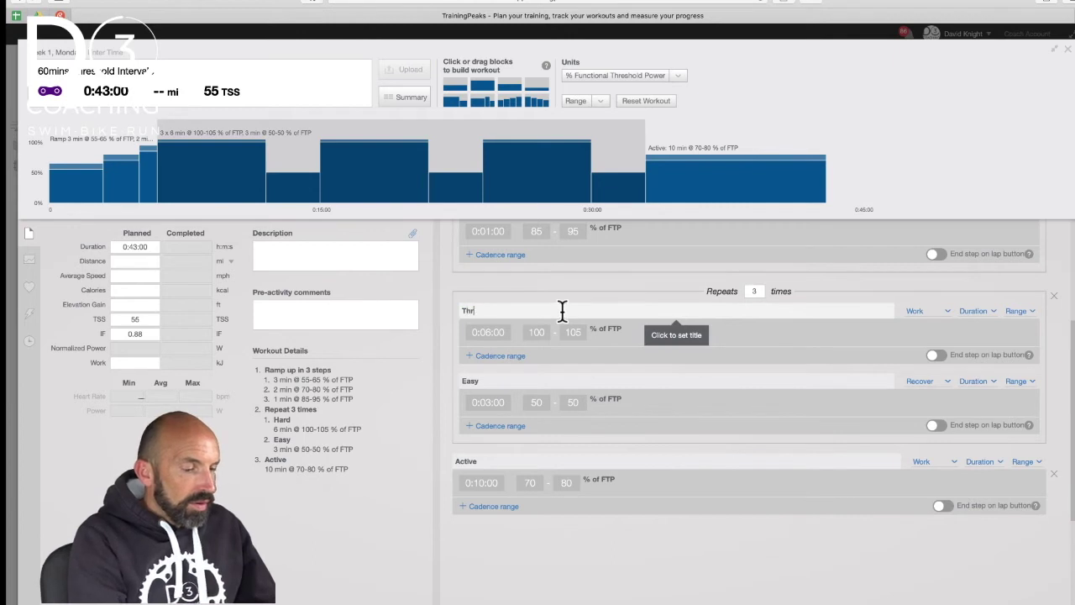
{"action": "type", "text": "eshold"}
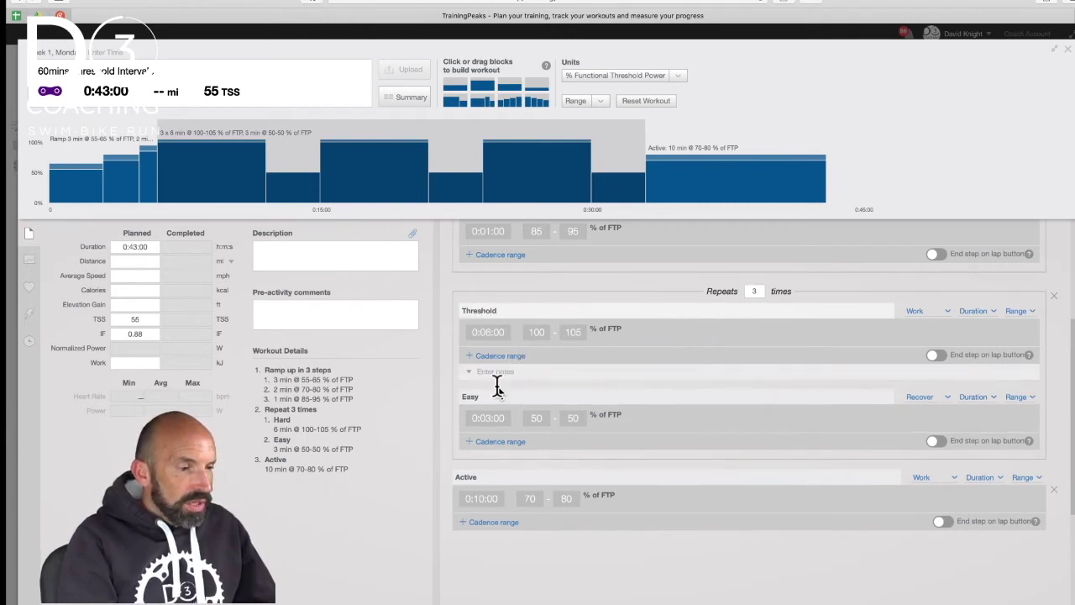
{"action": "left_click", "coordinate": [497, 386]}
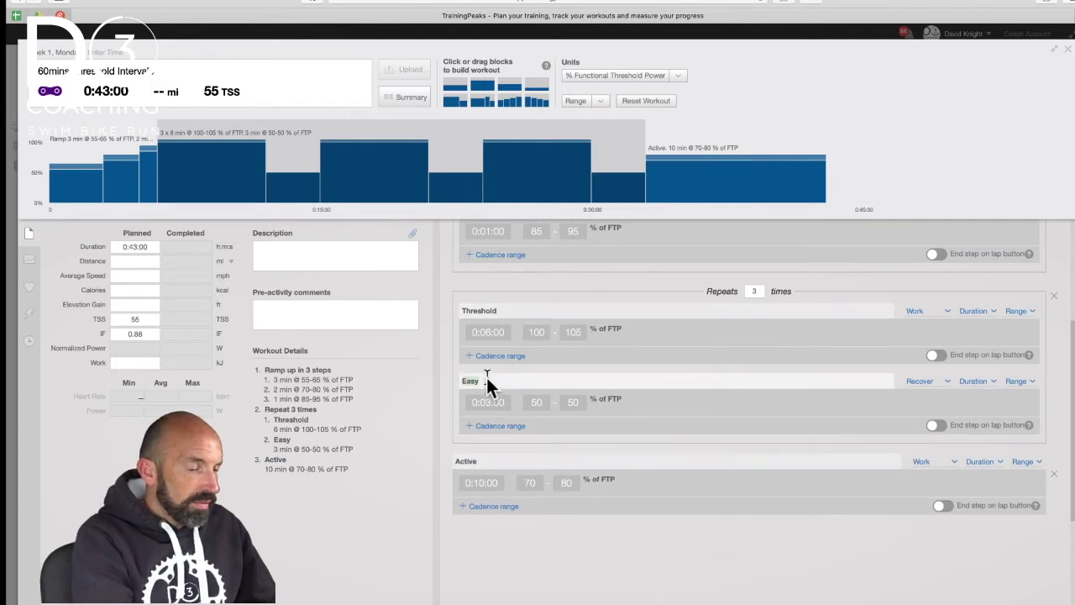
{"action": "type", "text": "Recovery"}
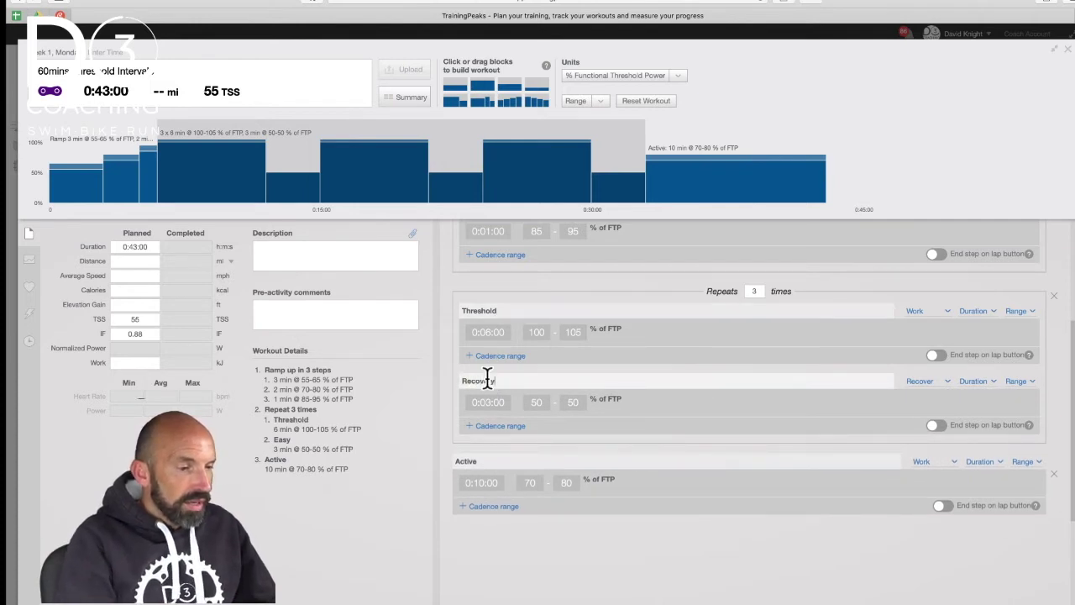
{"action": "left_click", "coordinate": [524, 547]}
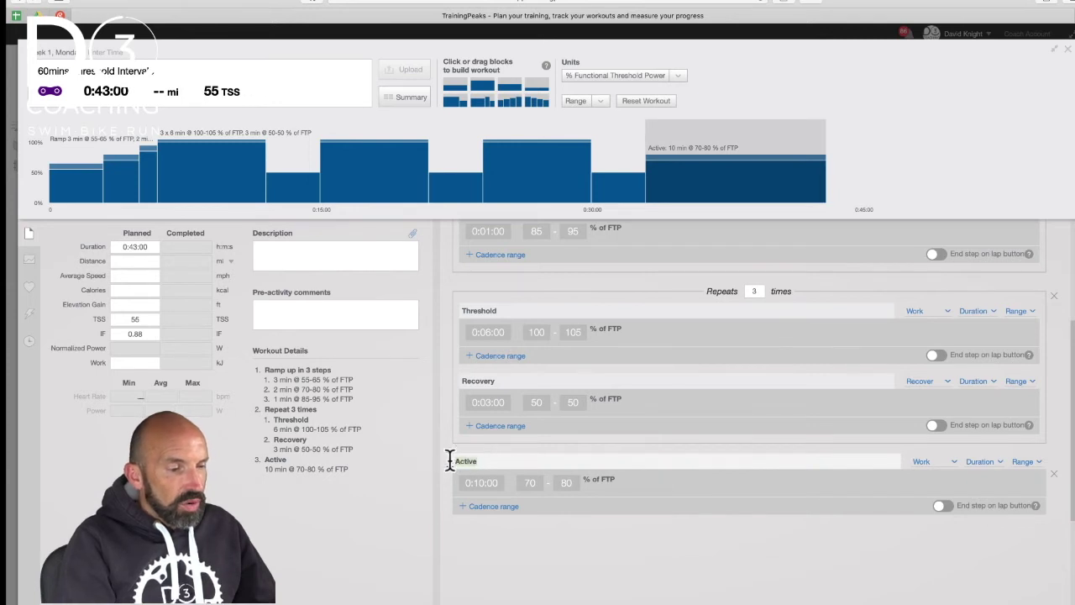
- Rename the closing block 'Prolonged Effort' and set its target to 80–85% FTP
{"action": "left_click_drag", "start_coordinate": [449, 459], "coordinate": [506, 455]}
{"action": "type", "text": "Pr"}
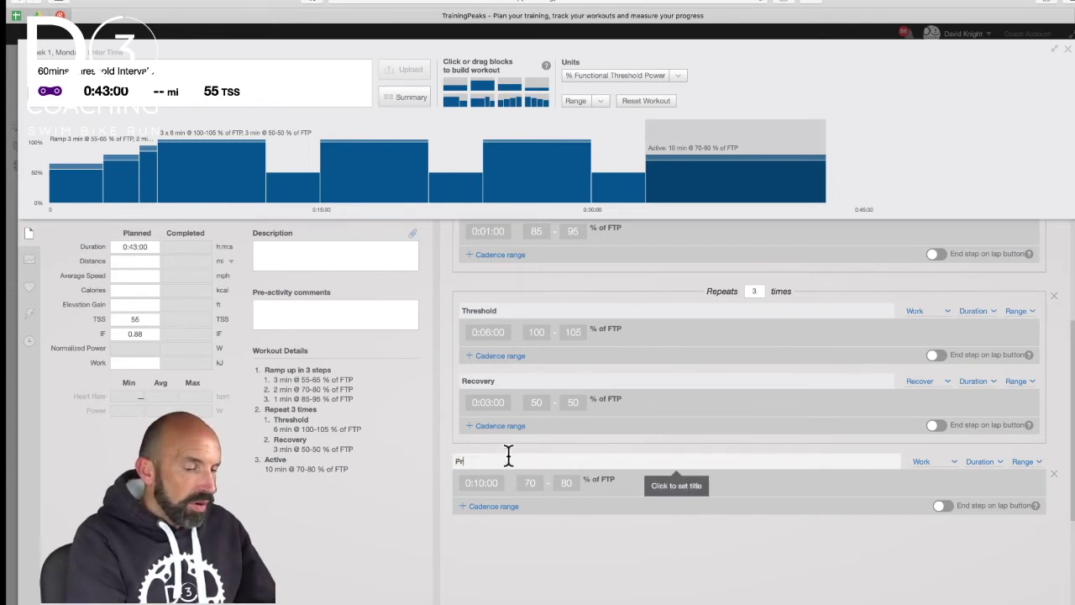
{"action": "type", "text": "olonged Eff"}
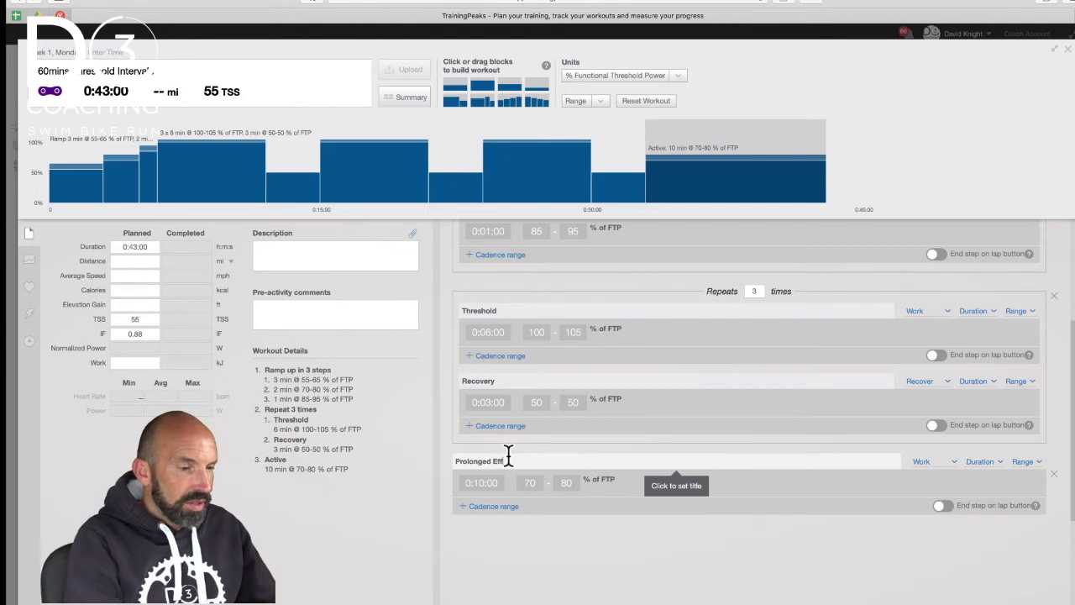
{"action": "type", "text": "ort"}
{"action": "left_click", "coordinate": [536, 483]}
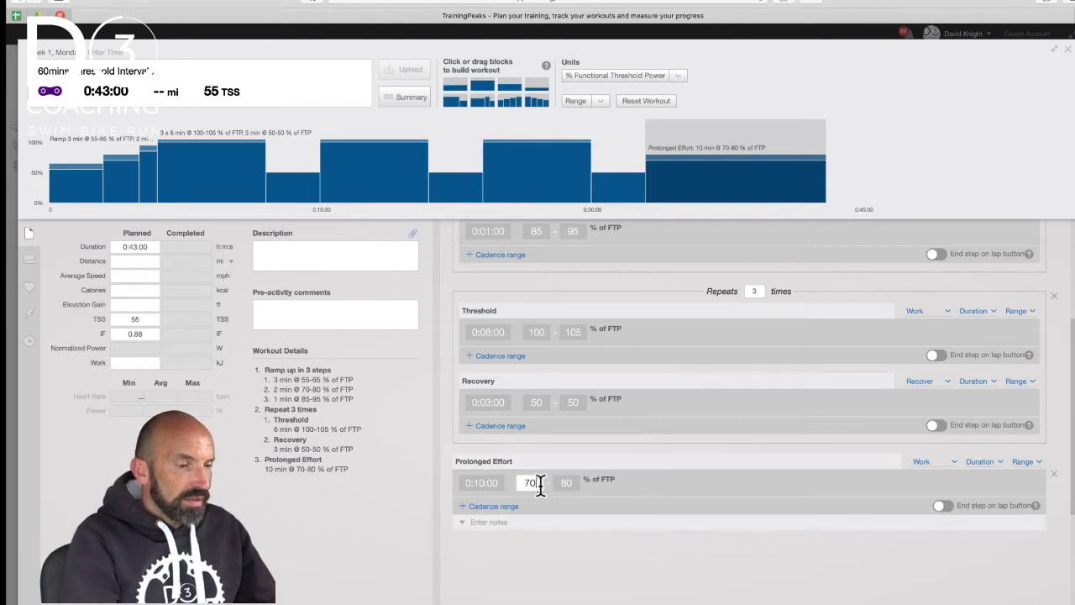
{"action": "key", "text": "BackSpace"}
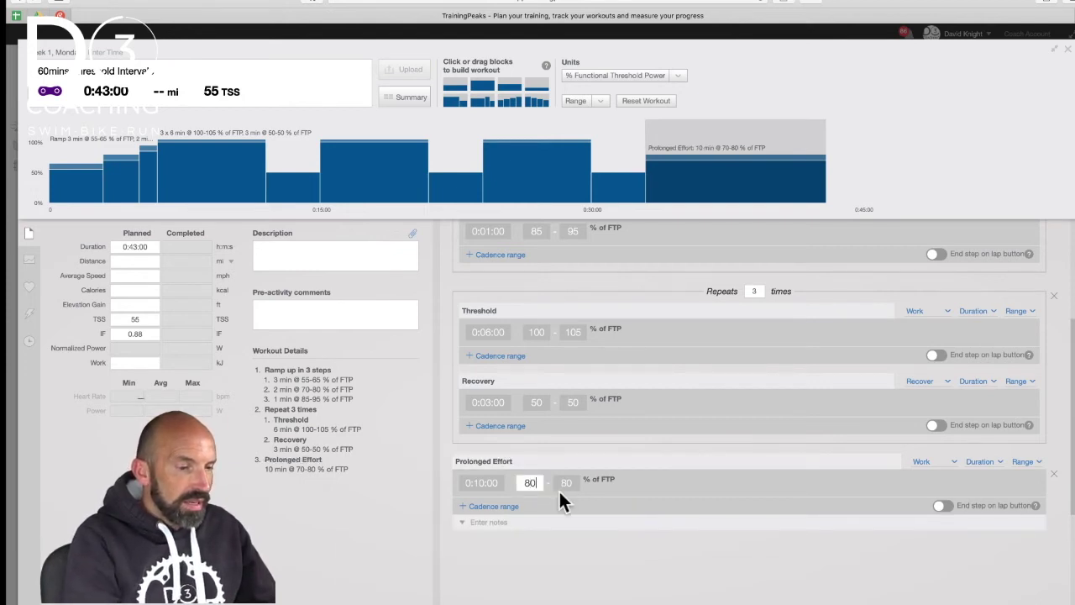
{"action": "left_click", "coordinate": [574, 484]}
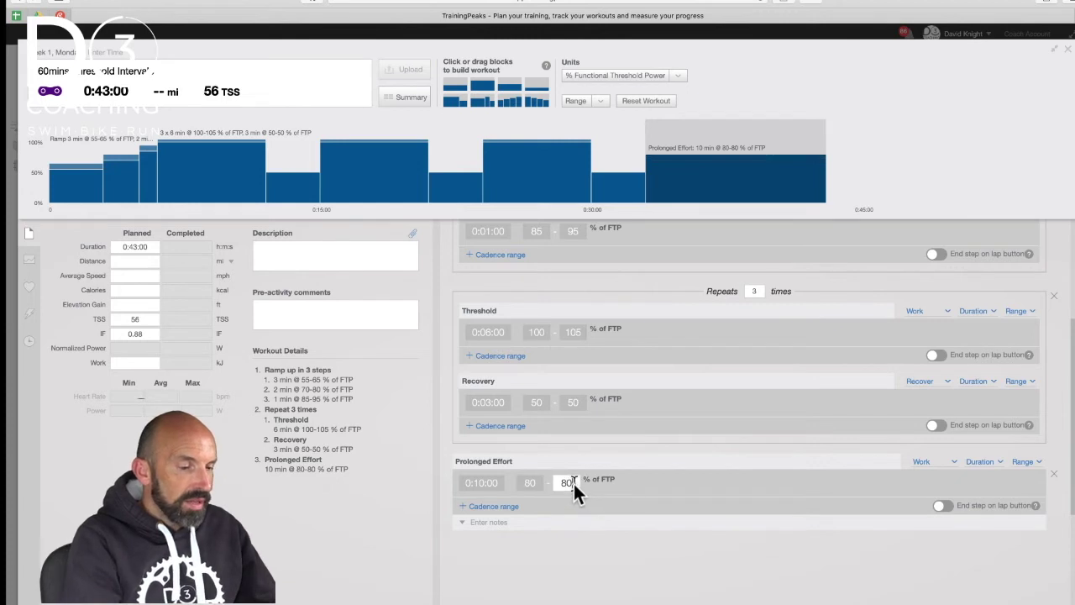
{"action": "type", "text": "8"}
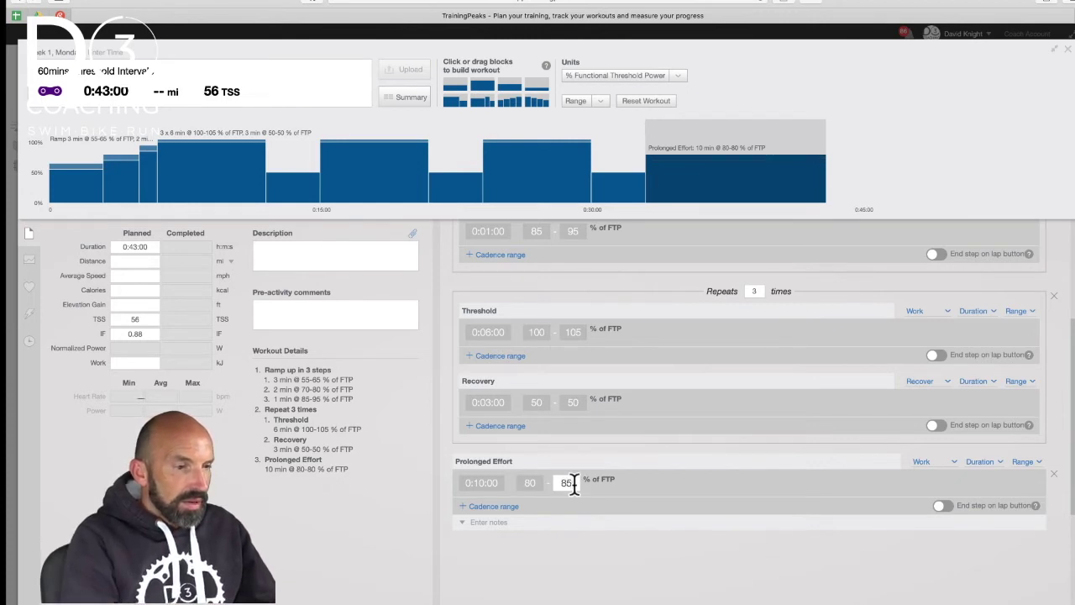
{"action": "left_click", "coordinate": [577, 575]}
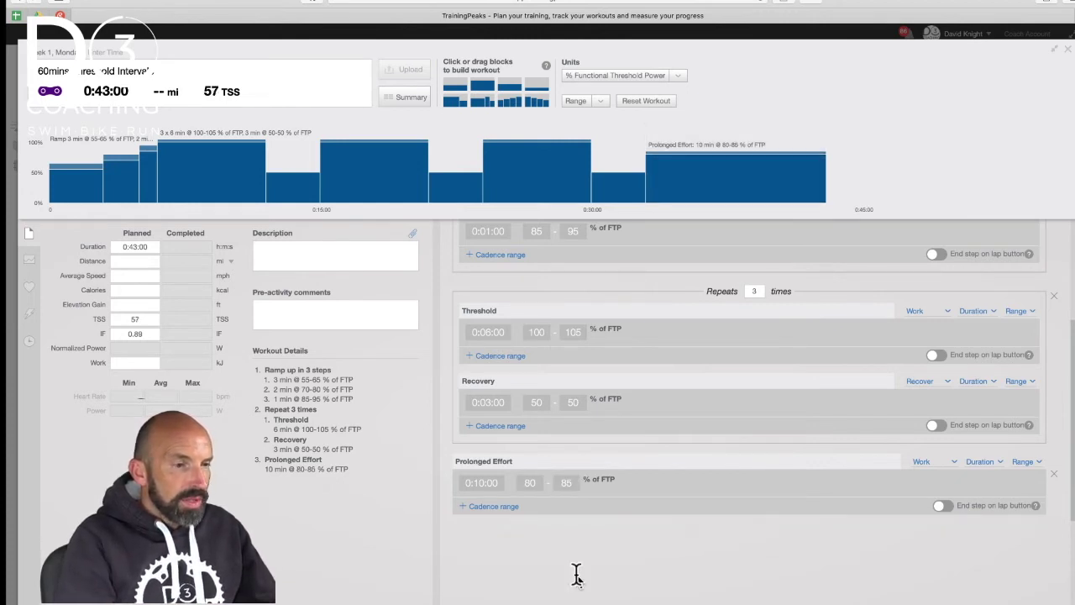
{"action": "left_click", "coordinate": [583, 495]}
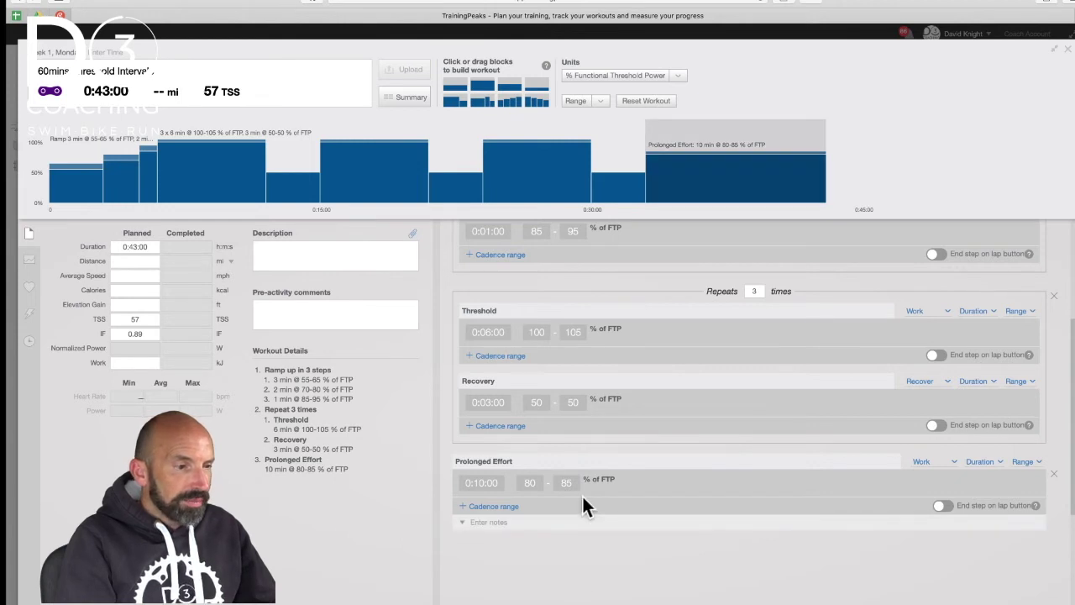
{"action": "scroll", "coordinate": [583, 497], "scroll_direction": "up", "scroll_amount": 1}
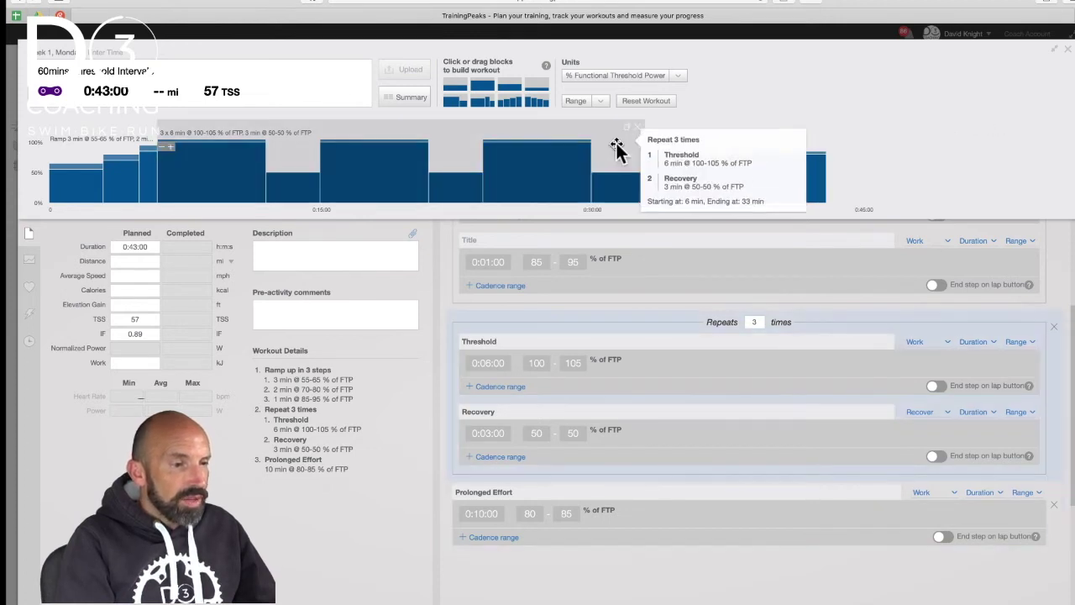
- Duplicate the 3× Threshold/Recovery repeat after Prolonged Effort, bringing the workout to 1:10:00
{"action": "left_click_drag", "start_coordinate": [626, 133], "coordinate": [1003, 145]}
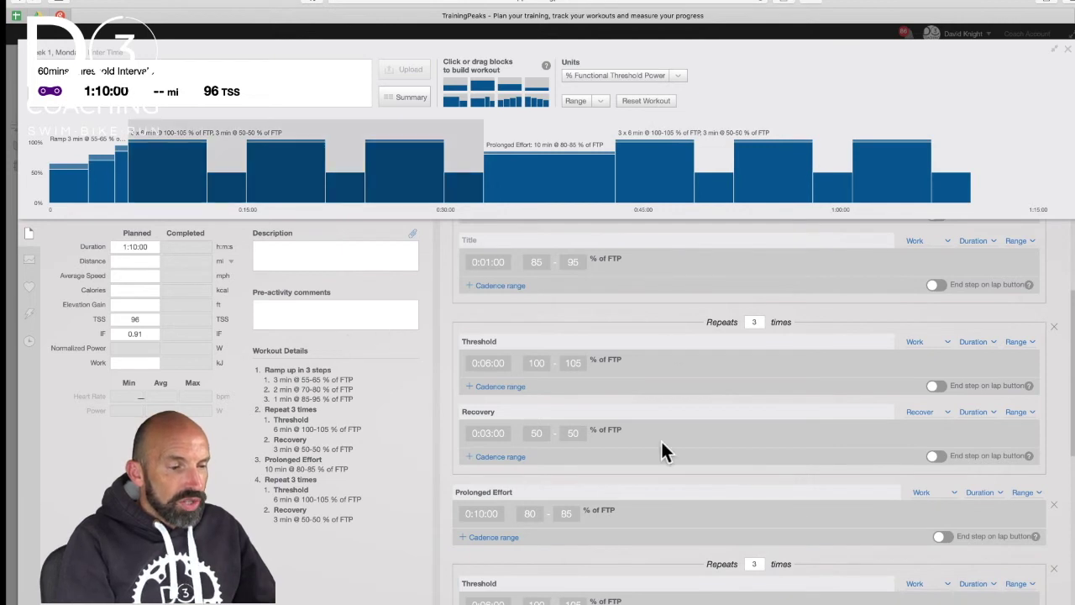
{"action": "scroll", "coordinate": [661, 445], "scroll_direction": "down", "scroll_amount": 5}
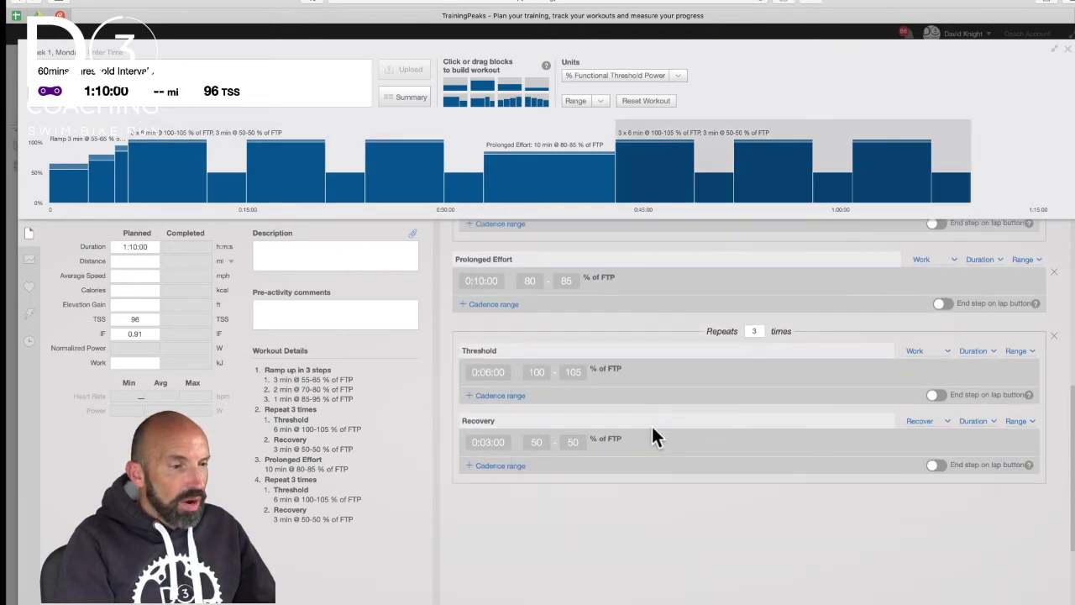
{"action": "left_click", "coordinate": [653, 431]}
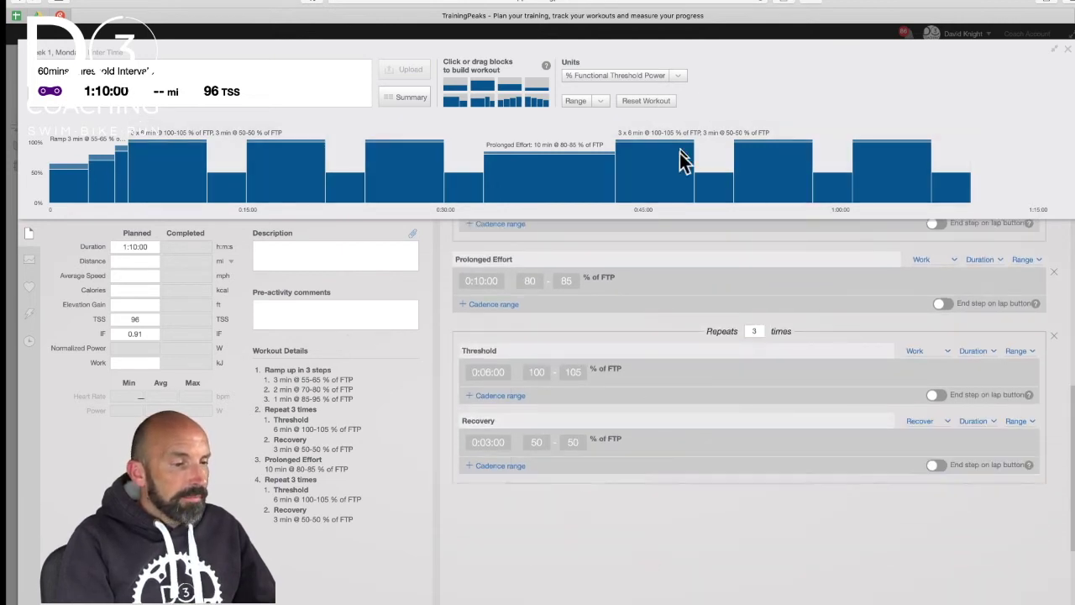
{"action": "scroll", "coordinate": [650, 512], "scroll_direction": "up", "scroll_amount": 2}
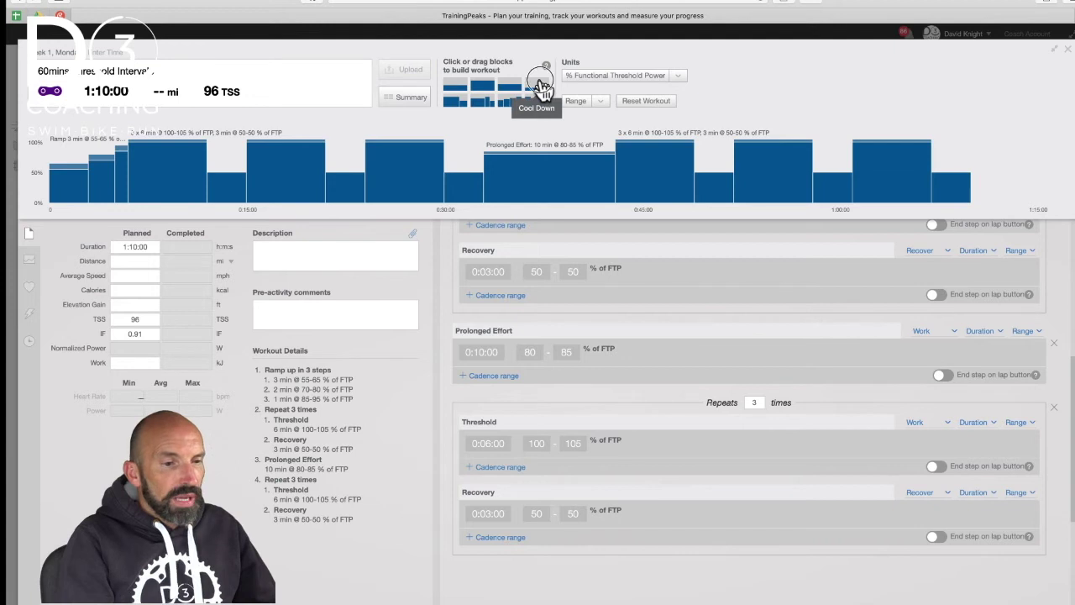
- Drag a Cool Down block onto the end of the workout graph
{"action": "left_click_drag", "start_coordinate": [536, 86], "coordinate": [1020, 176]}
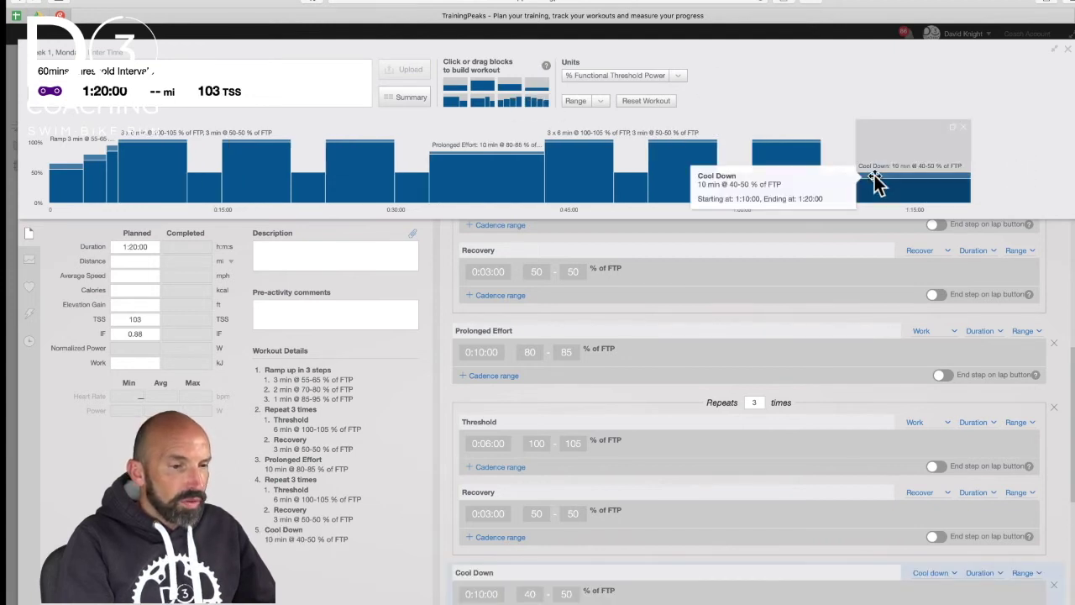
{"action": "scroll", "coordinate": [674, 490], "scroll_direction": "down", "scroll_amount": 3}
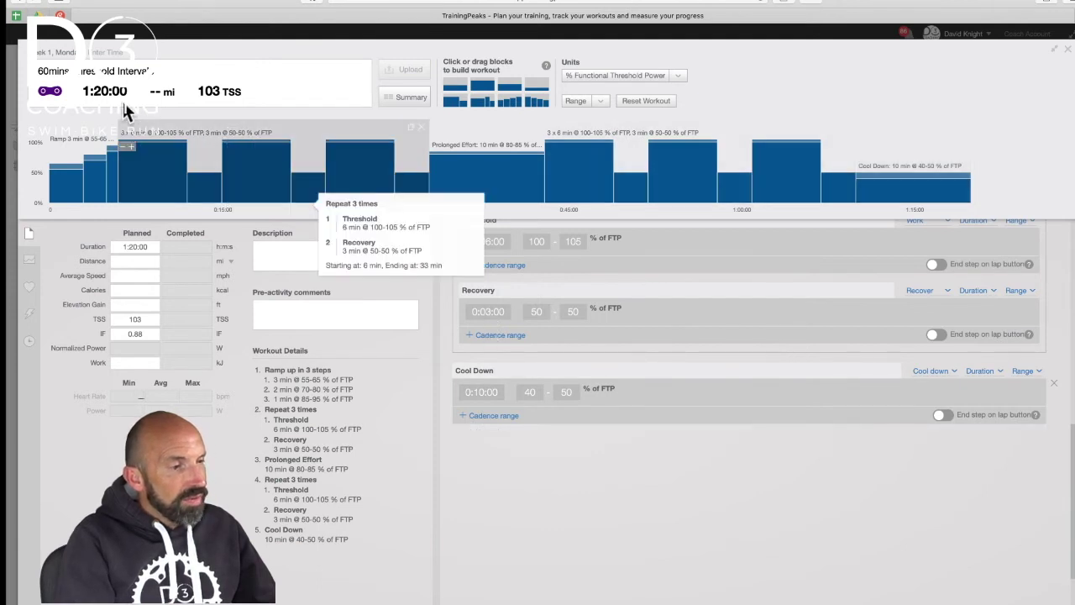
{"action": "left_click", "coordinate": [492, 391]}
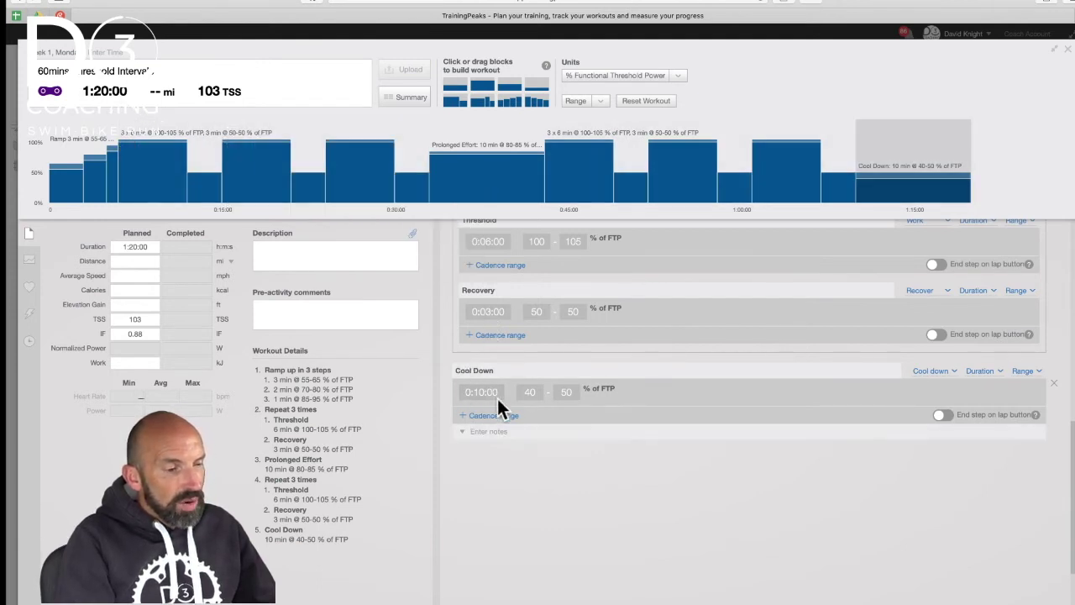
- Set the cool down's intensity range to 30–50% of FTP
{"action": "left_click_drag", "start_coordinate": [538, 391], "coordinate": [513, 392]}
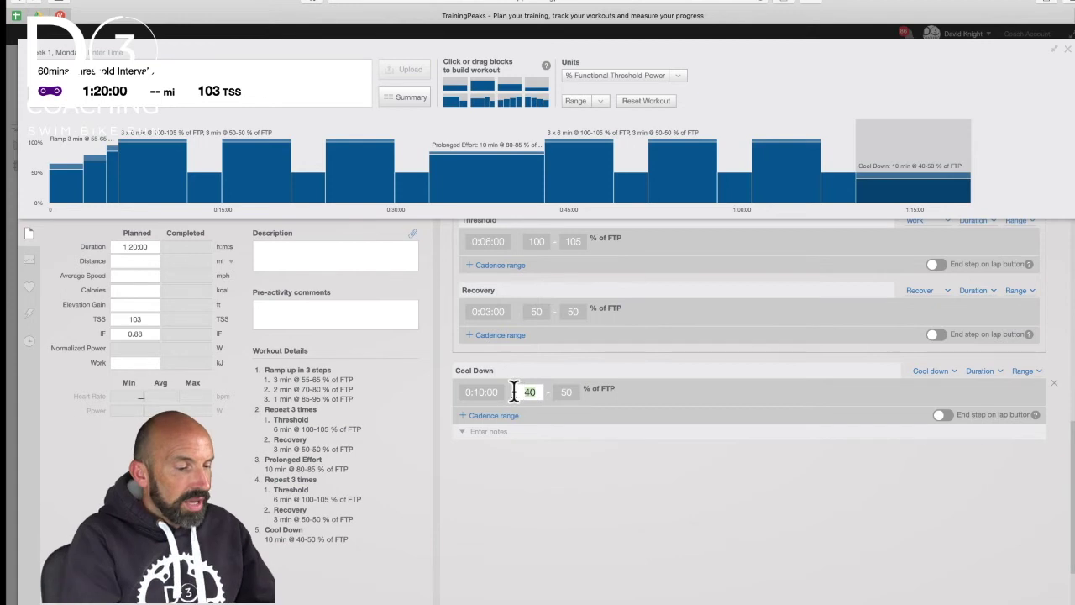
{"action": "left_click", "coordinate": [568, 392]}
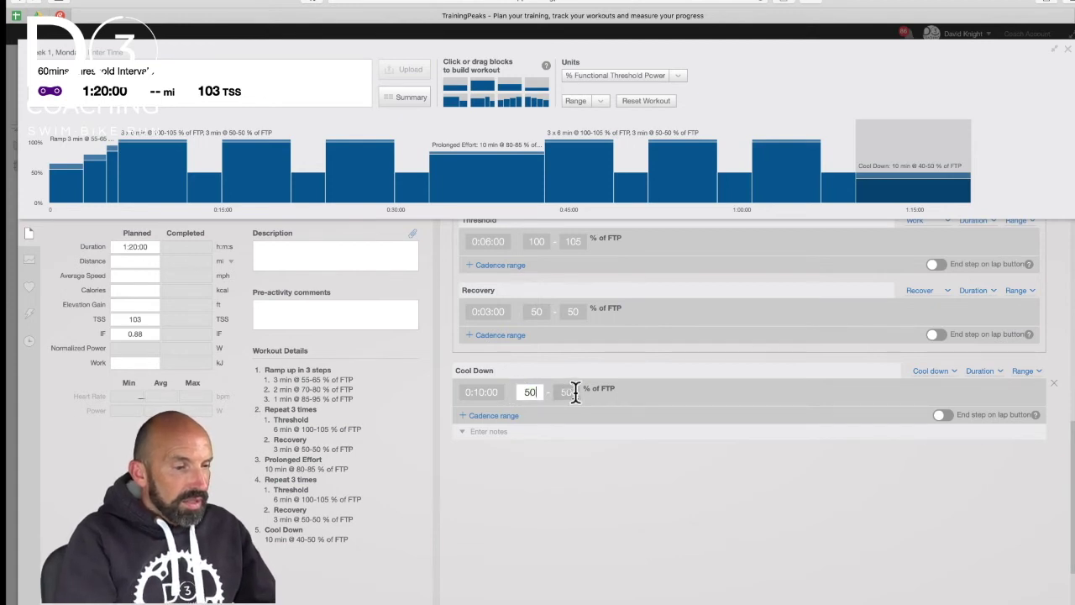
{"action": "type", "text": "3"}
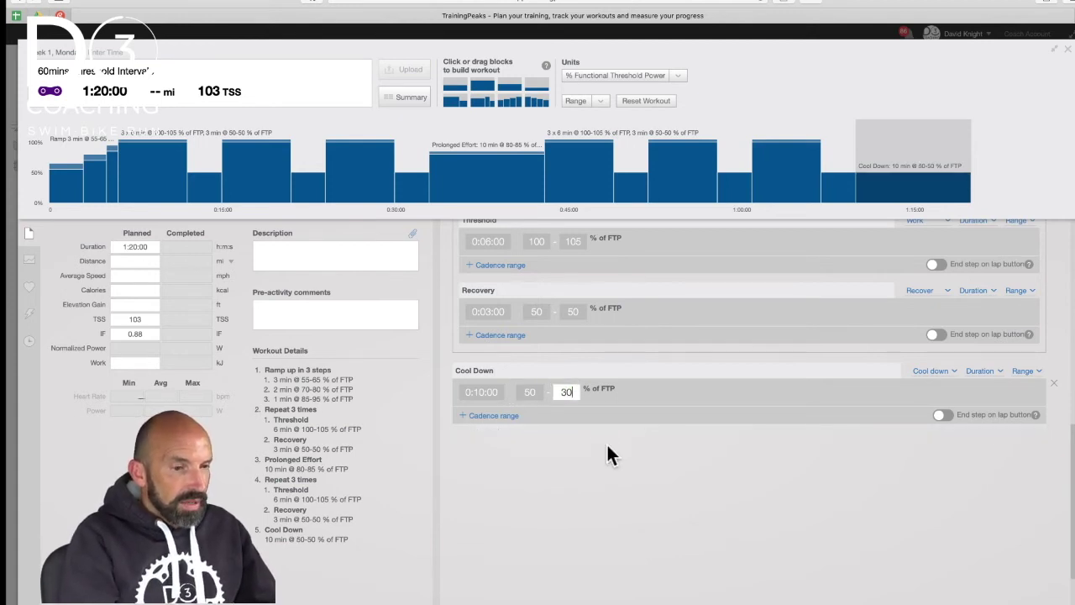
{"action": "key", "text": "Tab"}
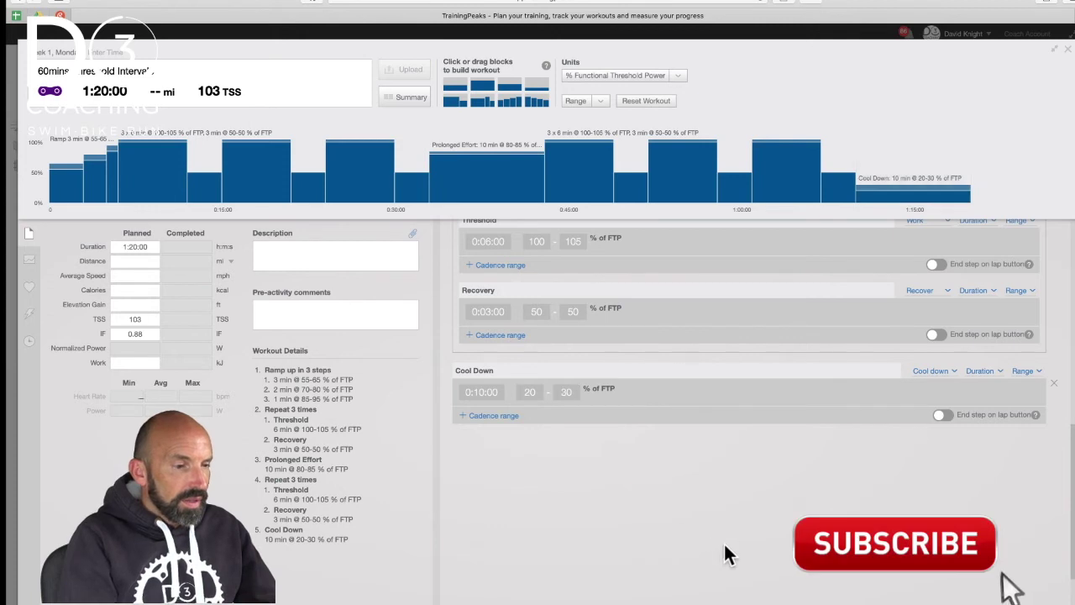
{"action": "left_click", "coordinate": [534, 392]}
{"action": "type", "text": "30"}
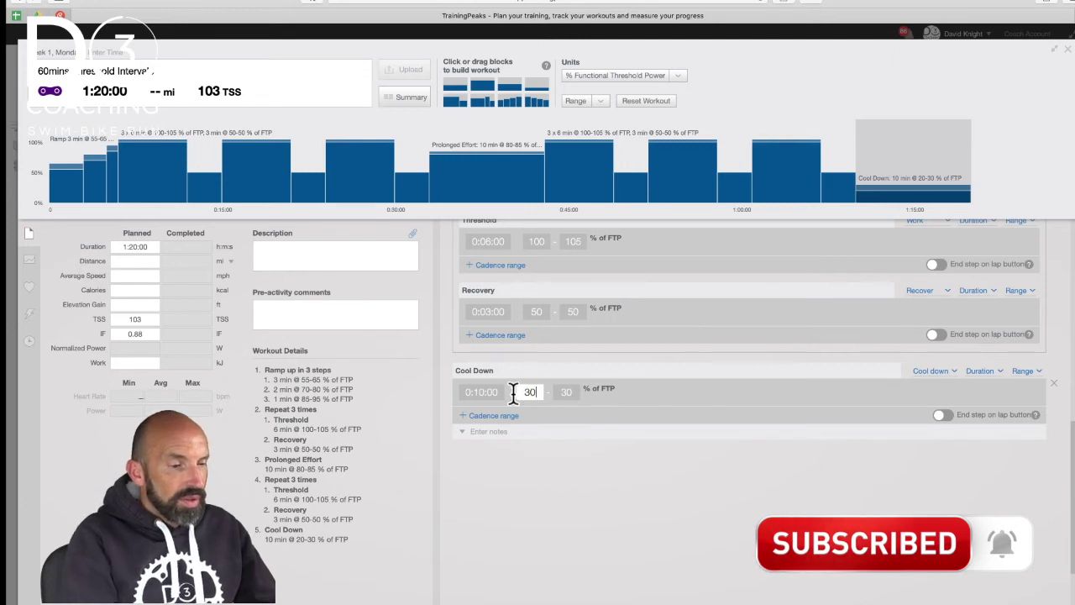
{"action": "left_click", "coordinate": [568, 392]}
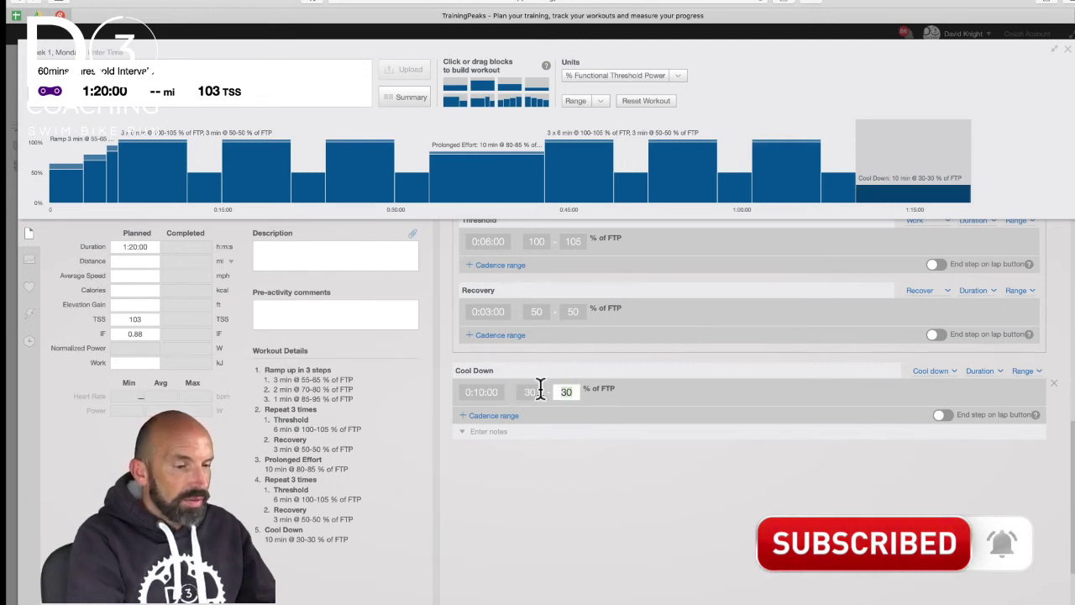
{"action": "type", "text": "50"}
{"action": "left_click", "coordinate": [750, 470]}
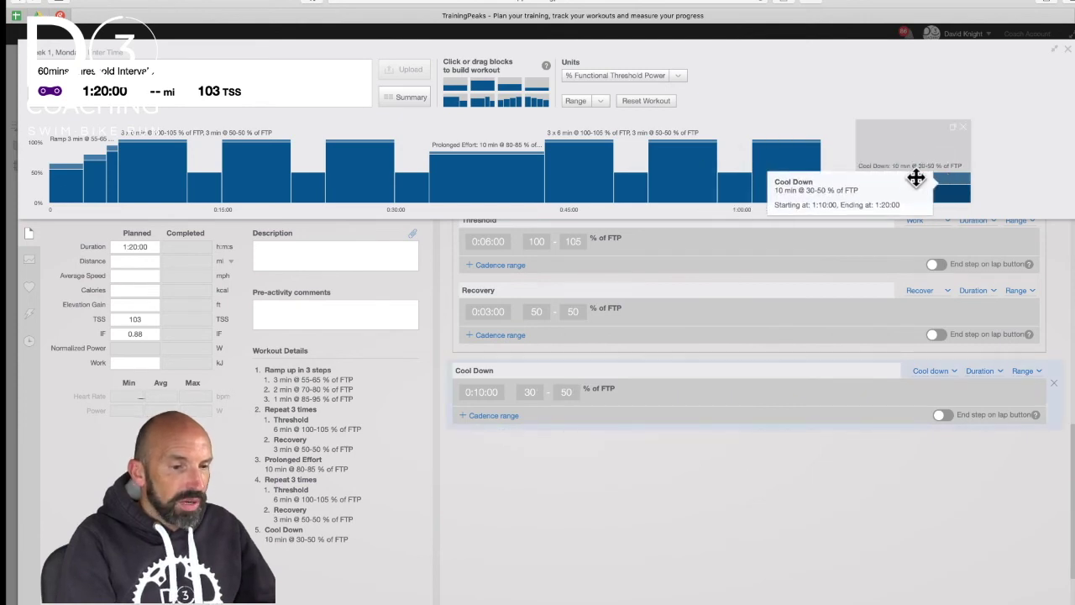
{"action": "scroll", "coordinate": [811, 525], "scroll_direction": "up", "scroll_amount": 3}
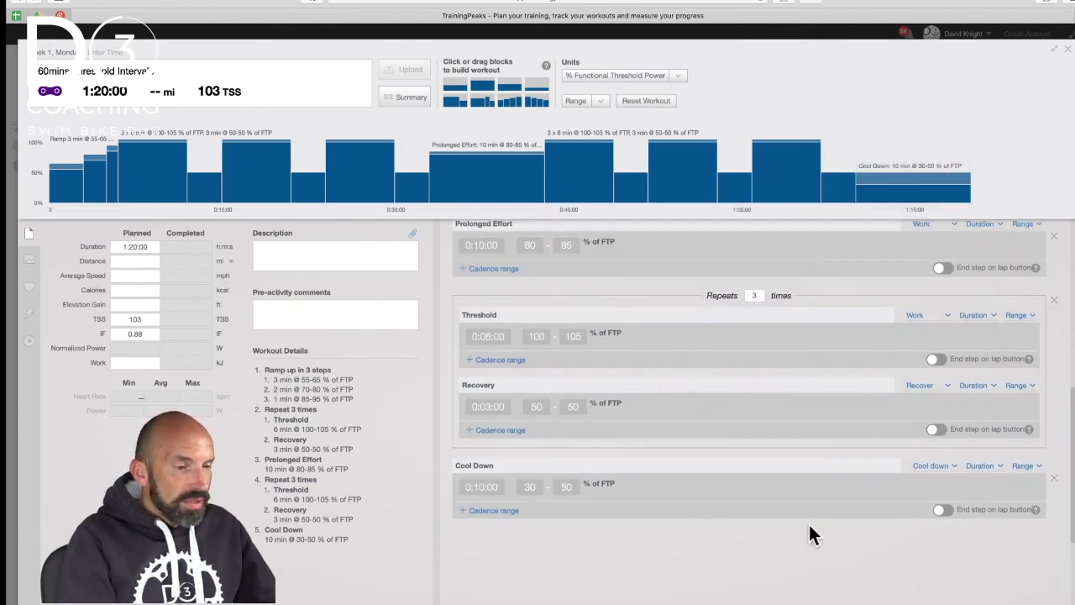
{"action": "scroll", "coordinate": [810, 531], "scroll_direction": "up", "scroll_amount": 5}
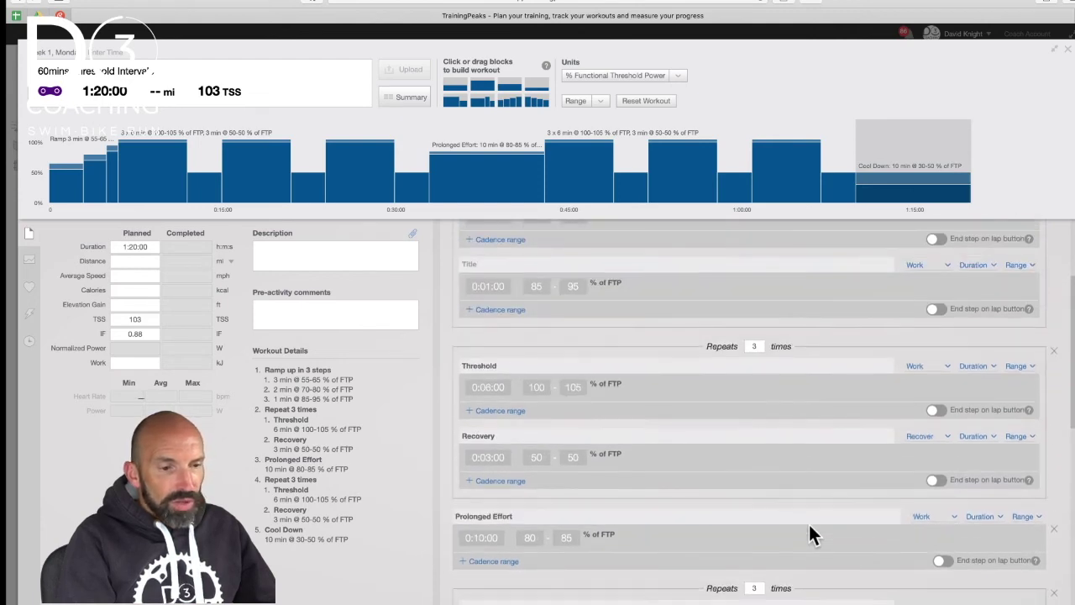
{"action": "left_click", "coordinate": [742, 298]}
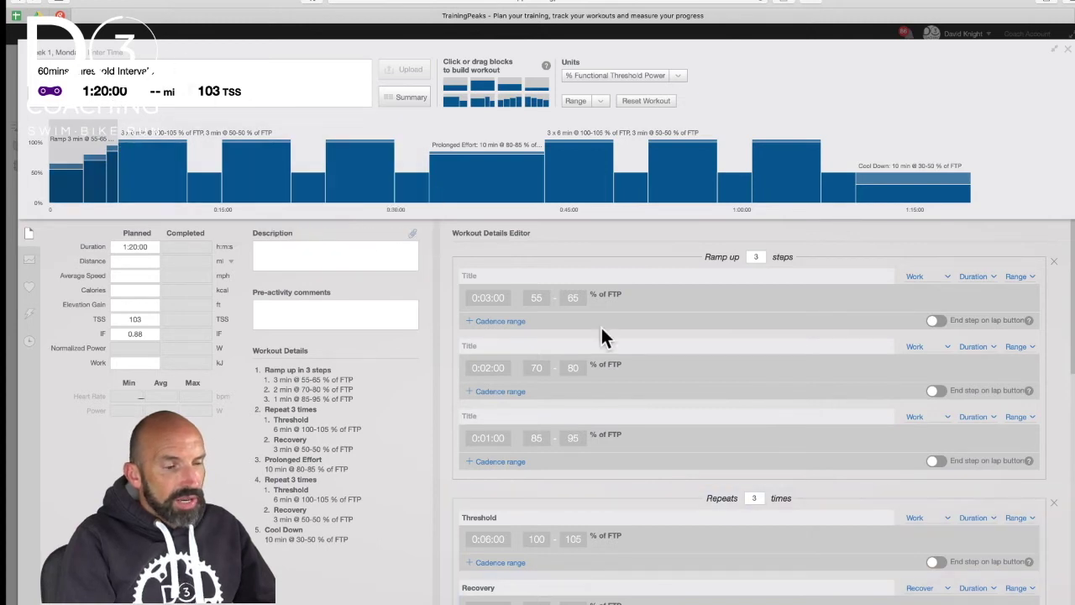
{"action": "mouse_move", "coordinate": [601, 327]}
{"action": "mouse_move", "coordinate": [608, 385]}
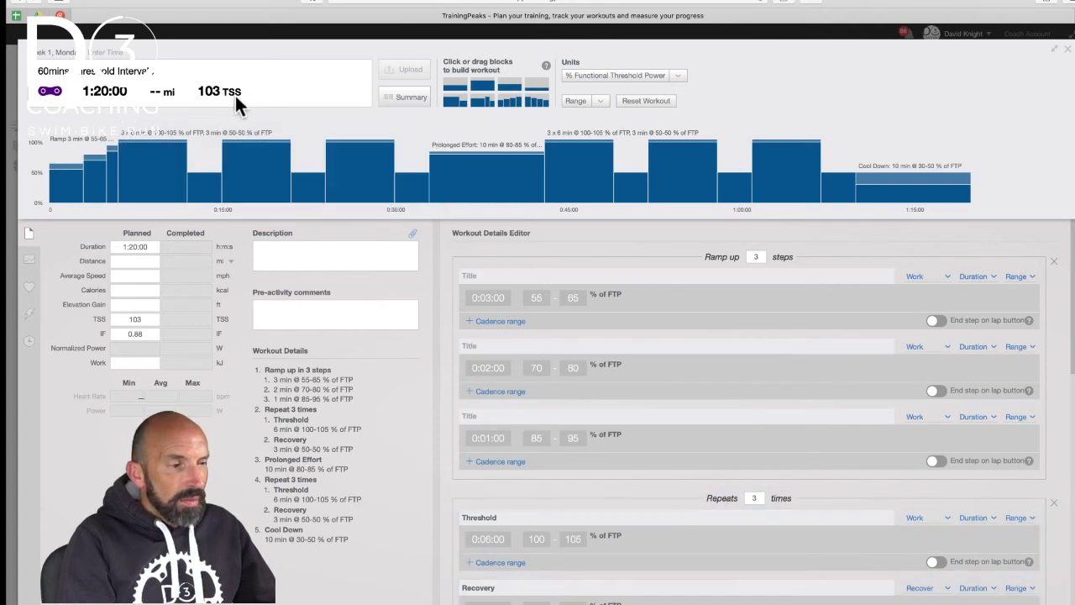
{"action": "mouse_move", "coordinate": [605, 458]}
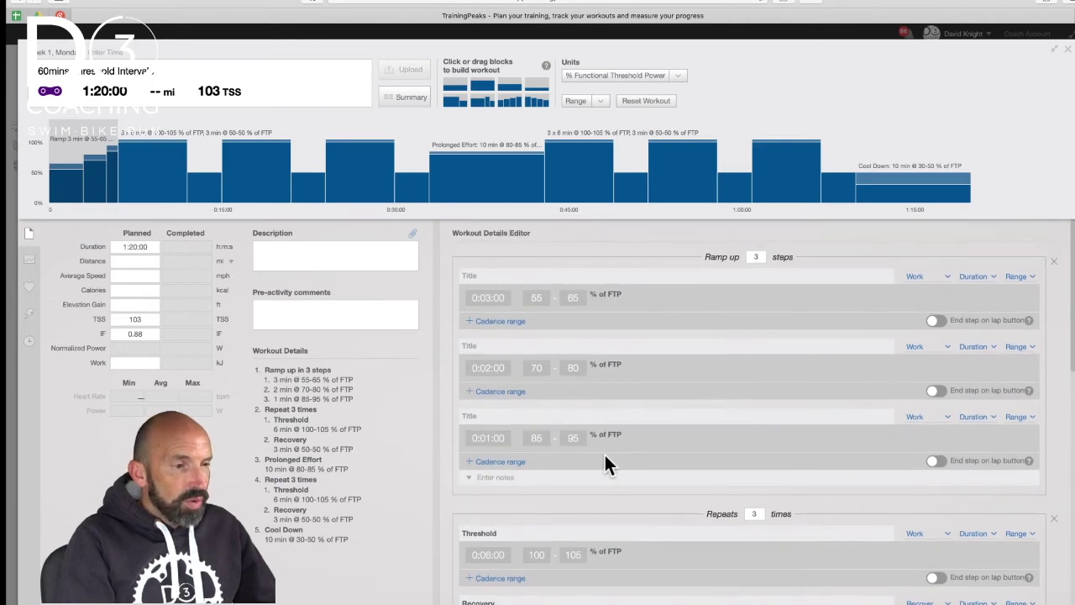
{"action": "mouse_move", "coordinate": [202, 141]}
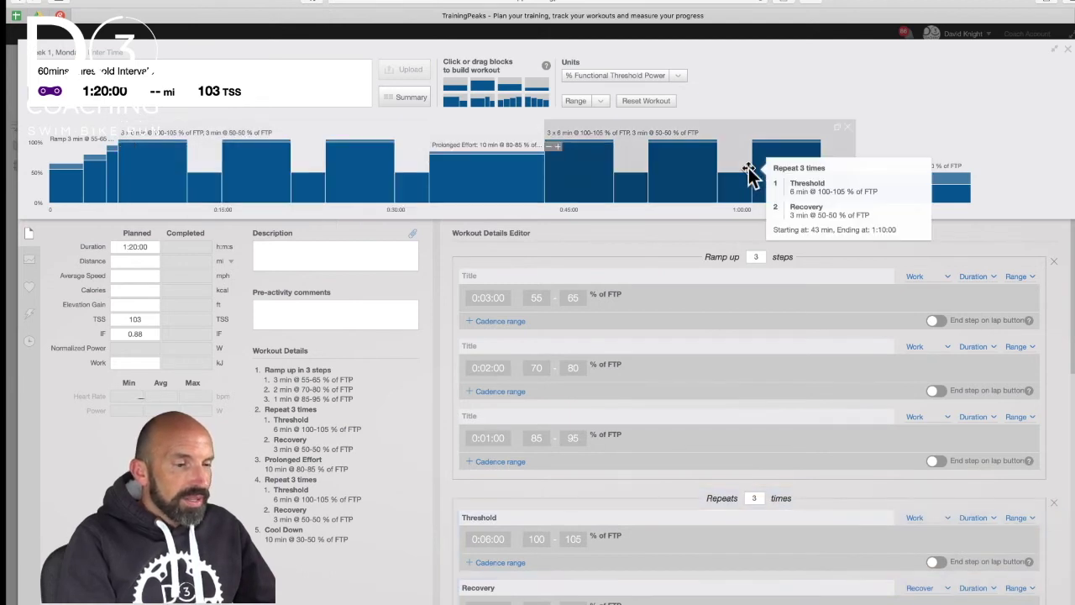
{"action": "mouse_move", "coordinate": [680, 471]}
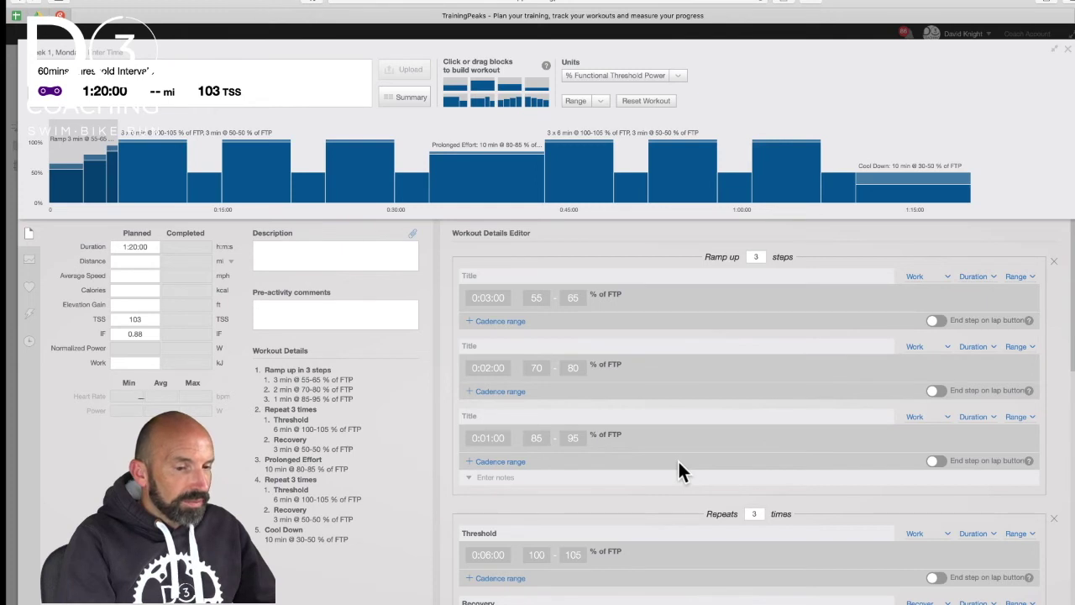
{"action": "scroll", "coordinate": [679, 462], "scroll_direction": "down", "scroll_amount": 10}
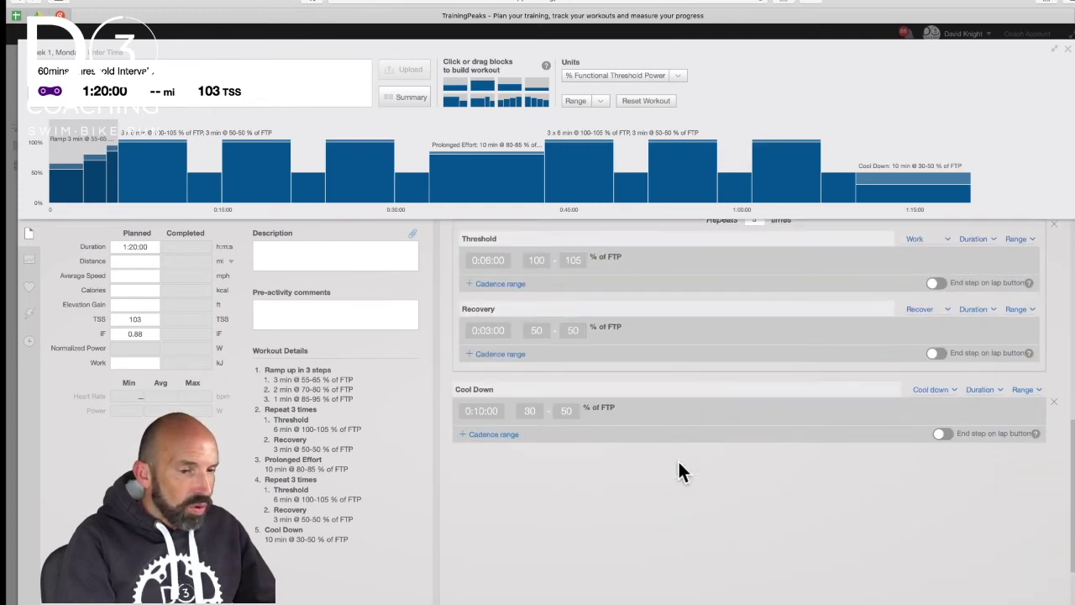
{"action": "scroll", "coordinate": [679, 461], "scroll_direction": "up", "scroll_amount": 10}
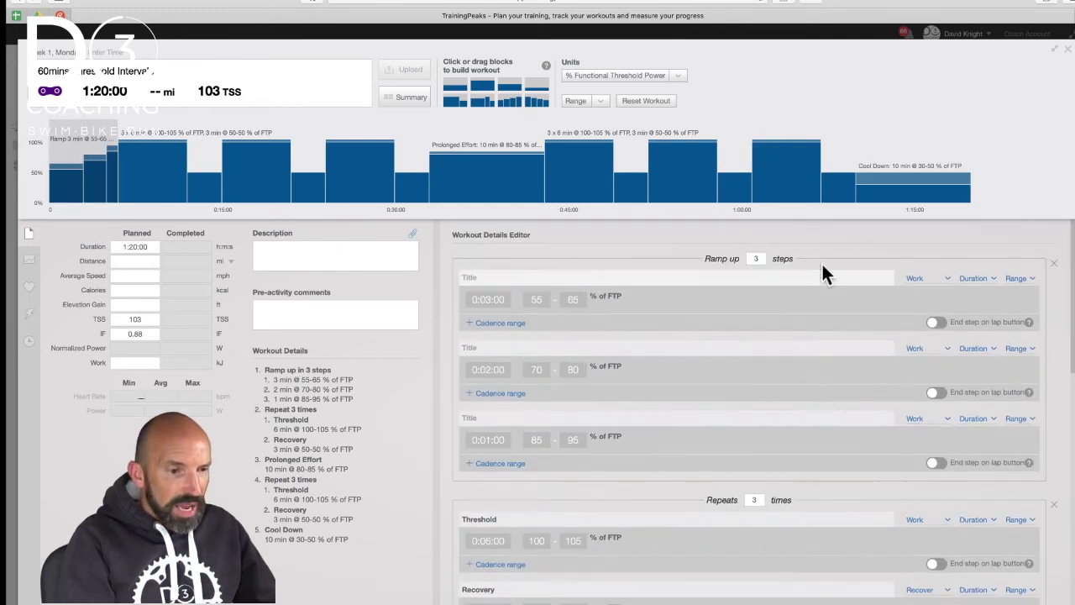
- Keep the first ramp-up step as Work and measure it by Duration instead of Distance
{"action": "left_click", "coordinate": [949, 276]}
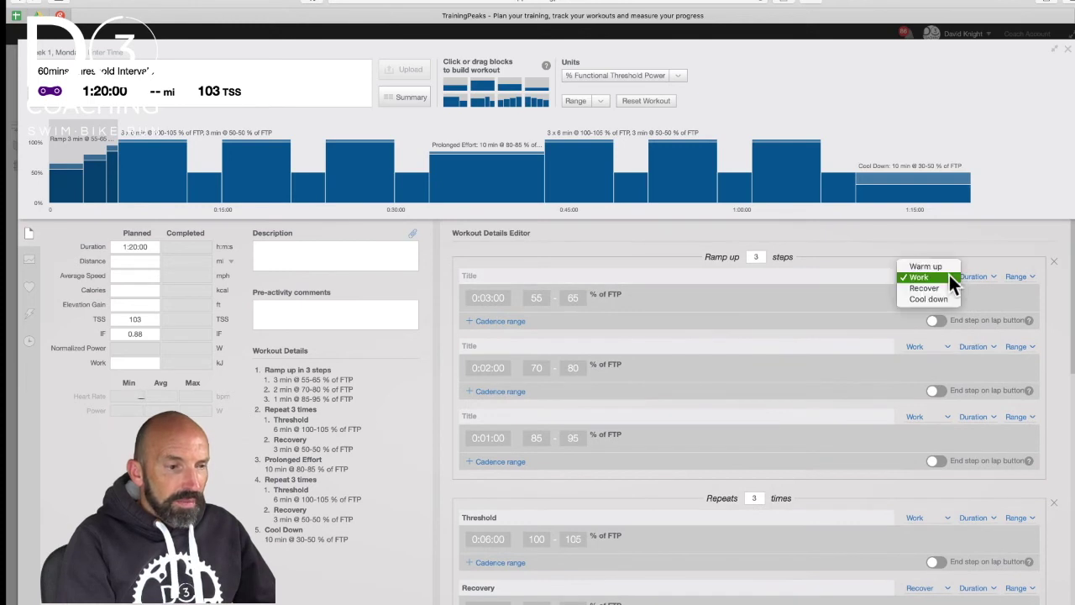
{"action": "left_click", "coordinate": [949, 276]}
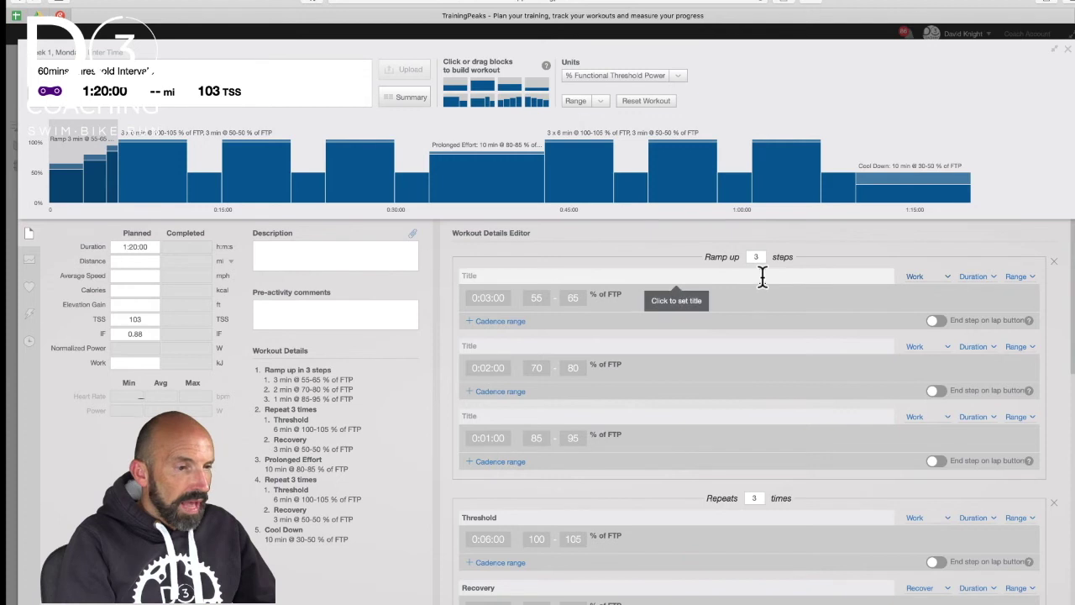
{"action": "left_click", "coordinate": [933, 278]}
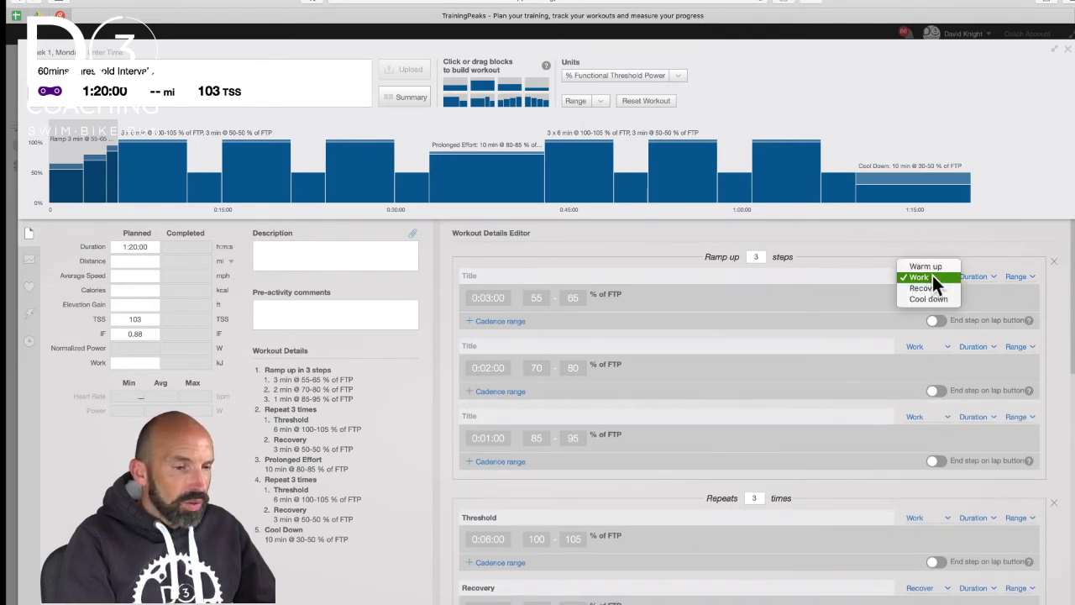
{"action": "left_click", "coordinate": [932, 277]}
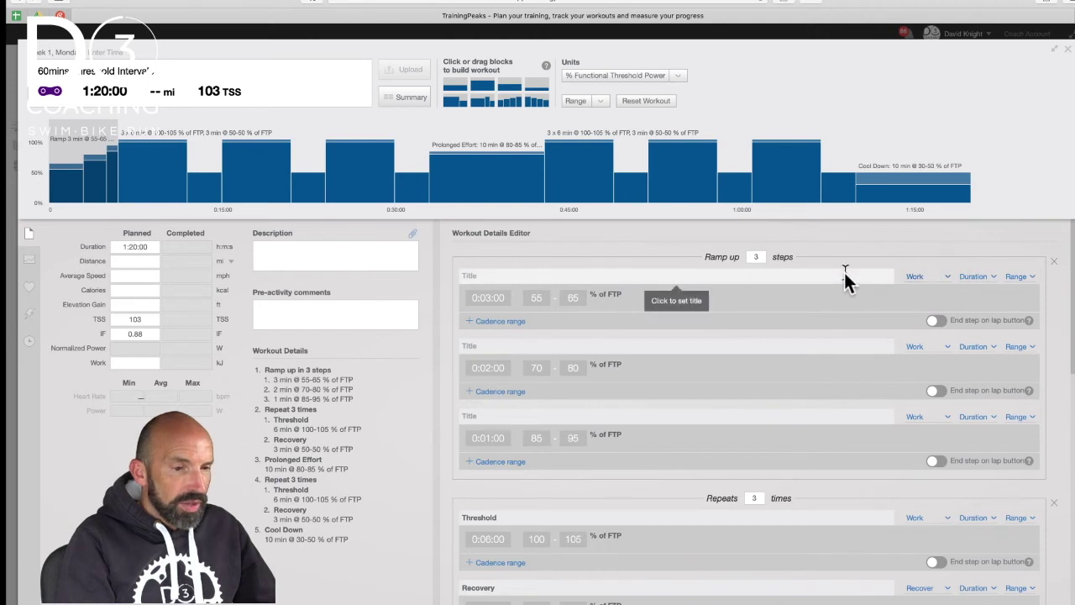
{"action": "left_click", "coordinate": [975, 276]}
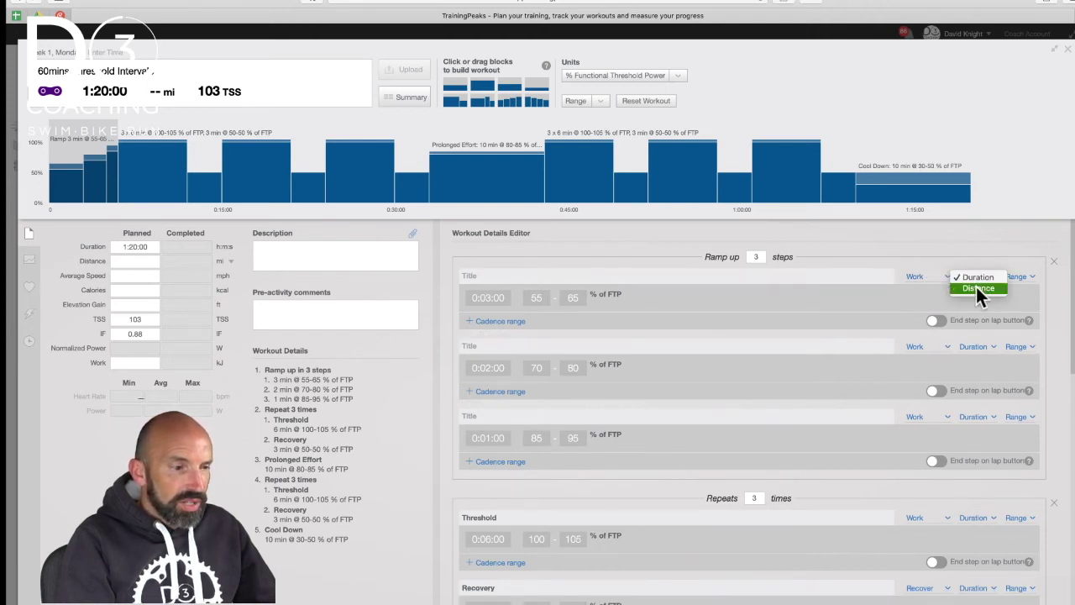
{"action": "left_click", "coordinate": [975, 287]}
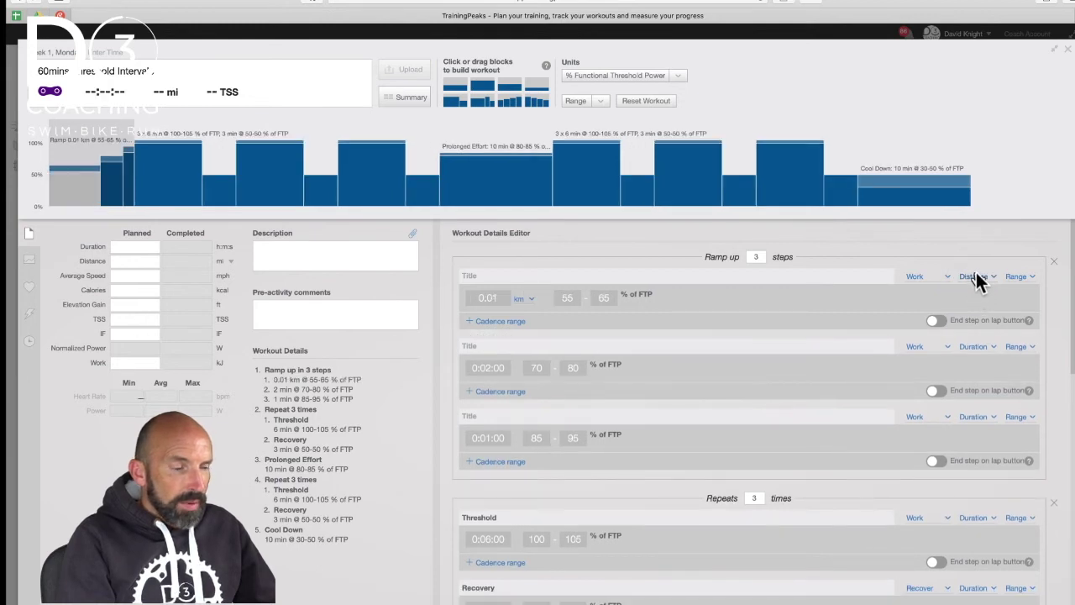
{"action": "mouse_move", "coordinate": [509, 319]}
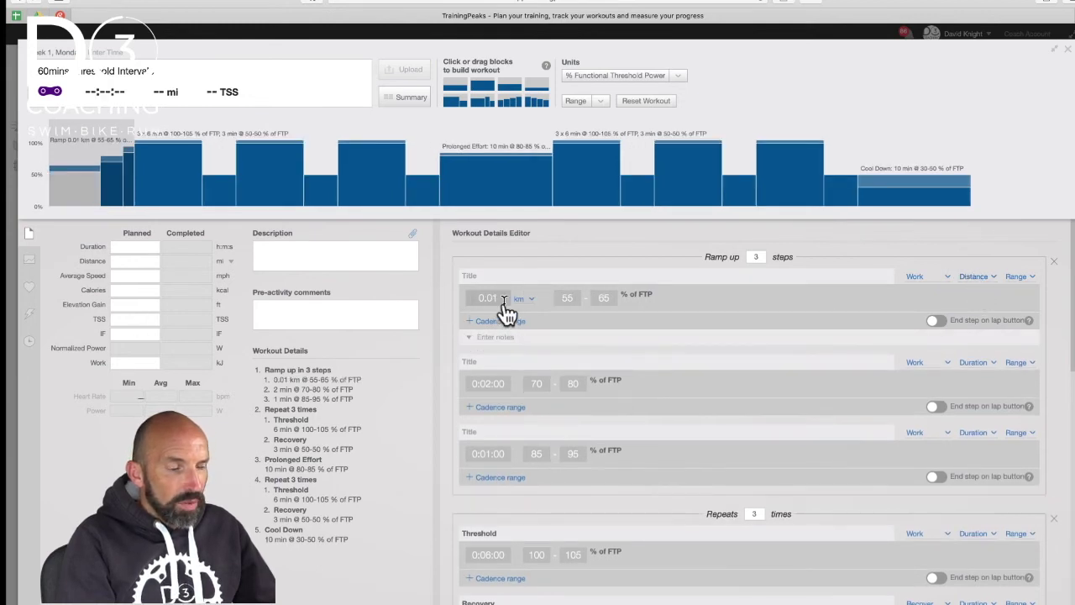
{"action": "left_click", "coordinate": [973, 266]}
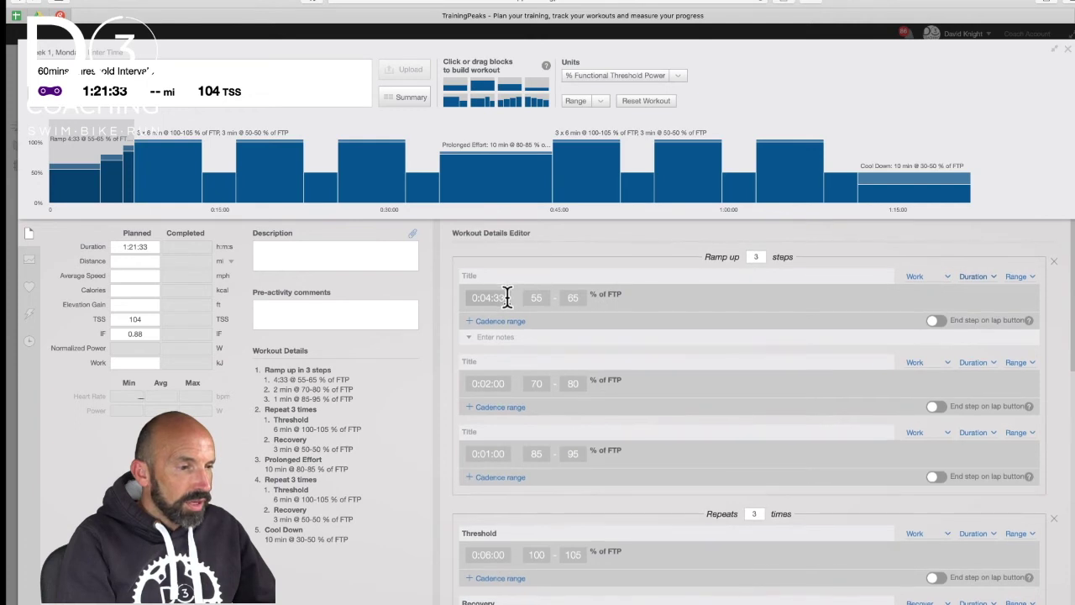
- Set the first ramp-up step's duration to 3:00
{"action": "double_click", "coordinate": [506, 298]}
{"action": "key", "text": "BackSpace"}
{"action": "key", "text": "BackSpace"}
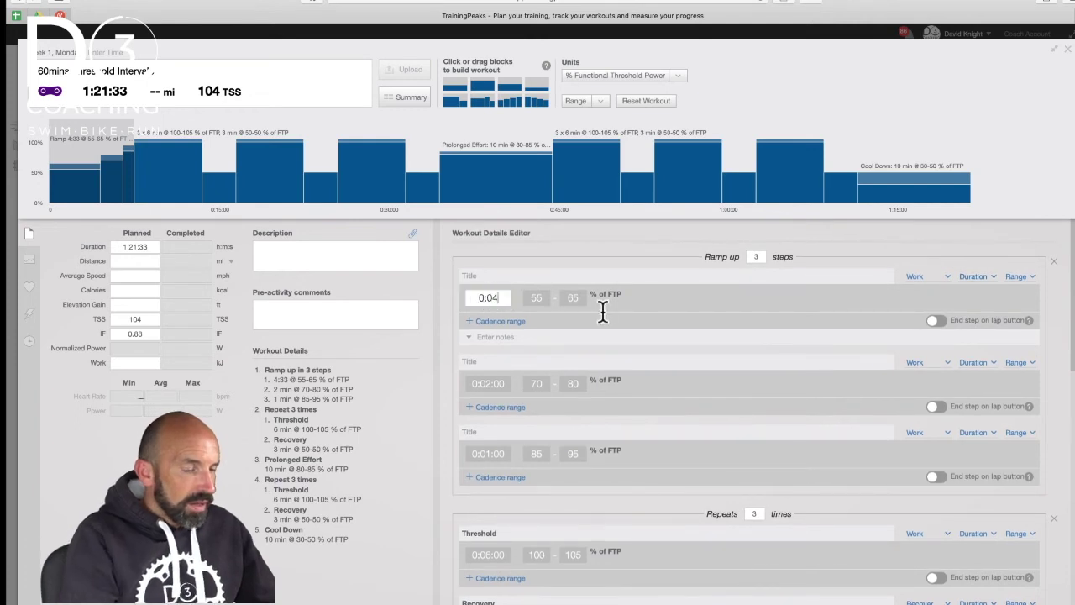
{"action": "type", "text": "3:00"}
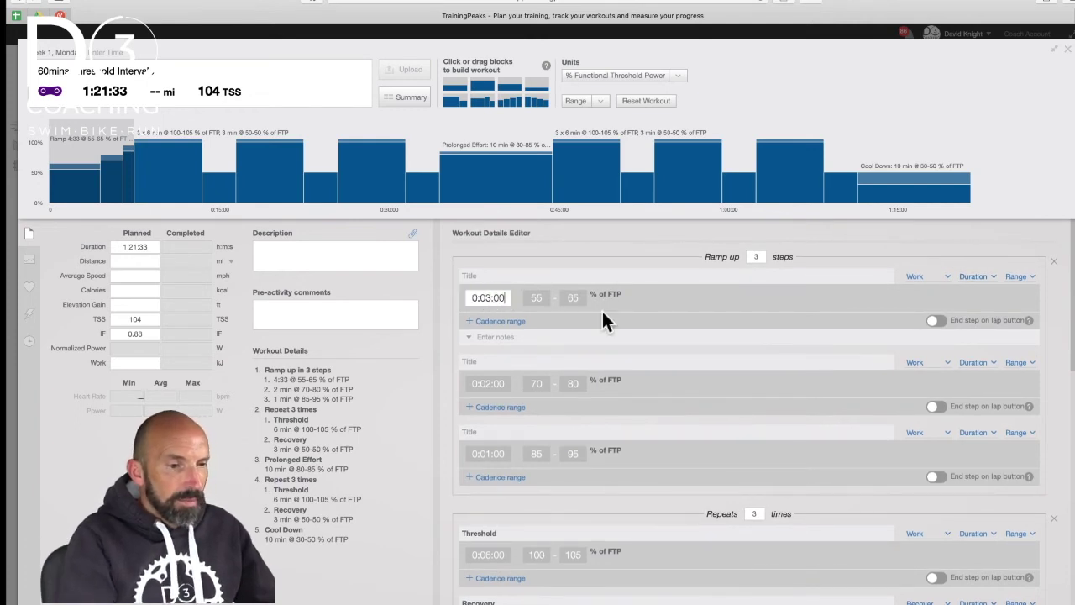
{"action": "left_click", "coordinate": [766, 332]}
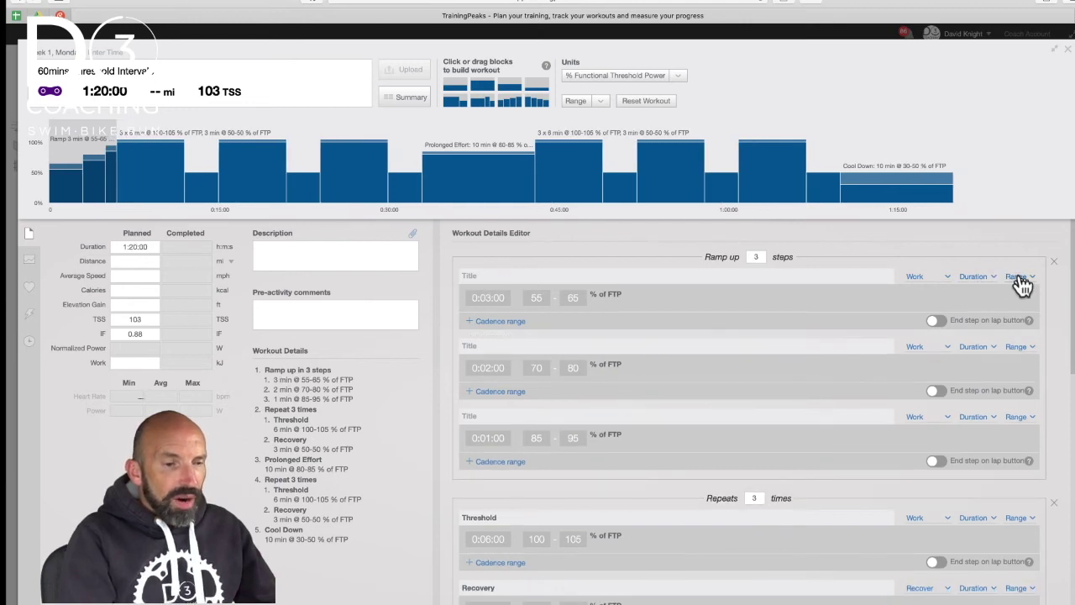
- Replace the first step's intensity range with a single 60% FTP target
{"action": "left_click", "coordinate": [1018, 277]}
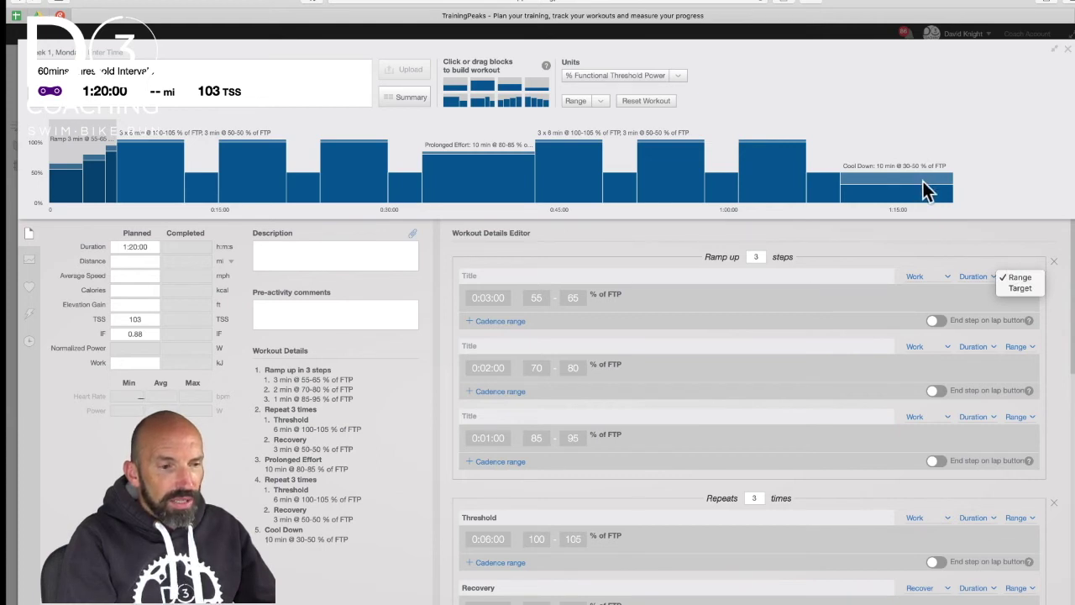
{"action": "left_click", "coordinate": [1035, 293]}
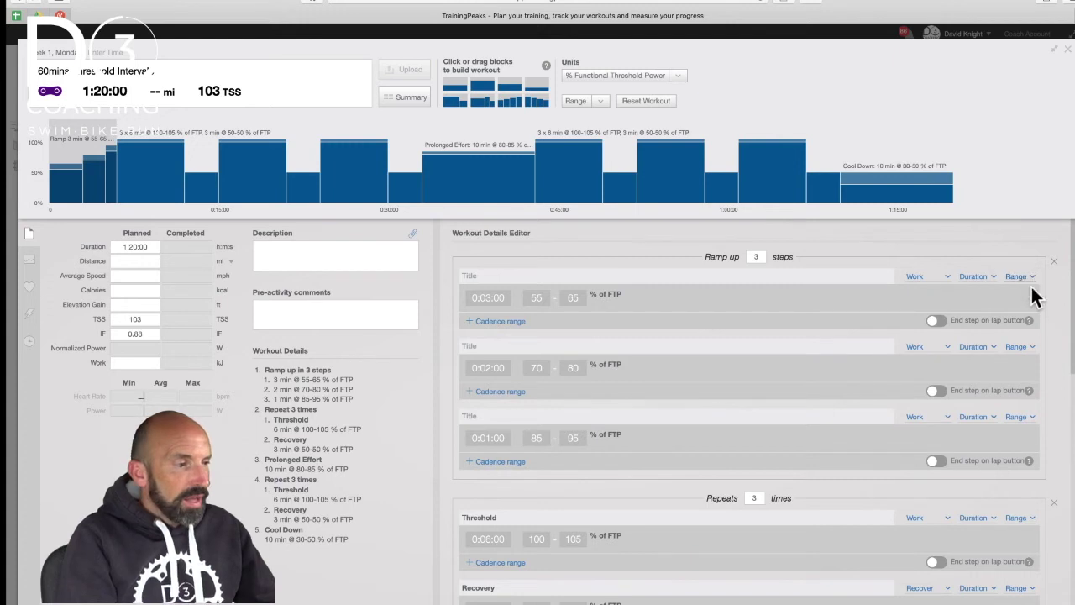
{"action": "mouse_move", "coordinate": [71, 172]}
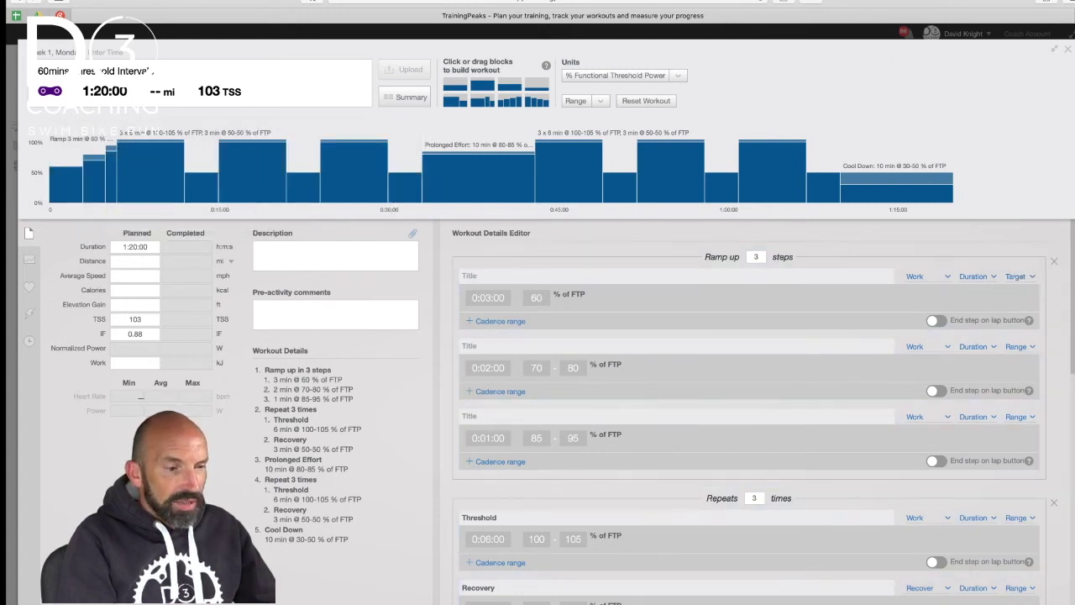
{"action": "mouse_move", "coordinate": [914, 399]}
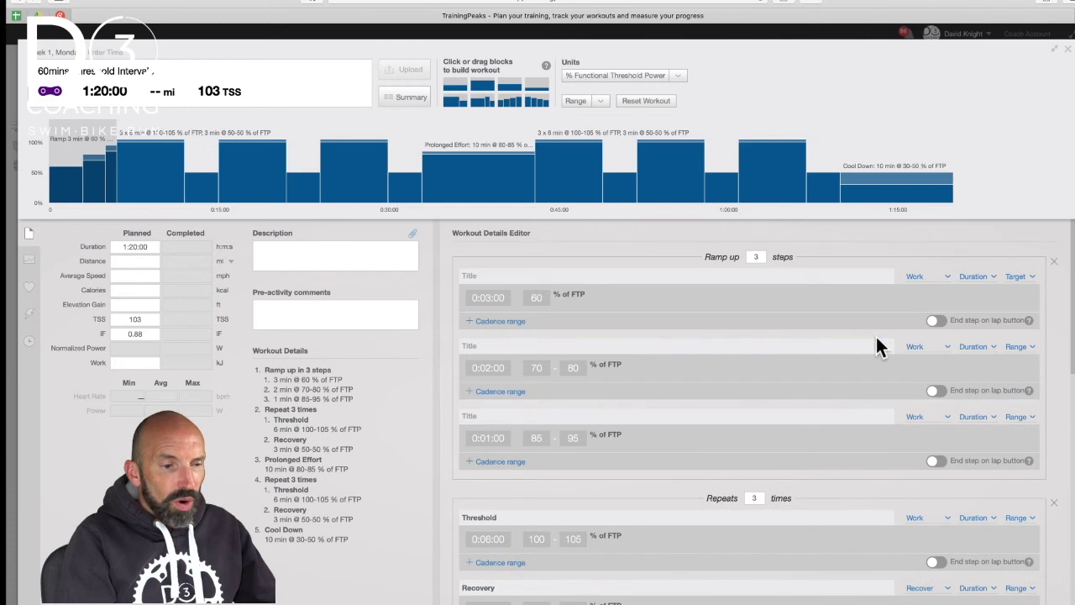
- Give the first ramp-up step a cadence range of 80–90 rpm
{"action": "mouse_move", "coordinate": [945, 319]}
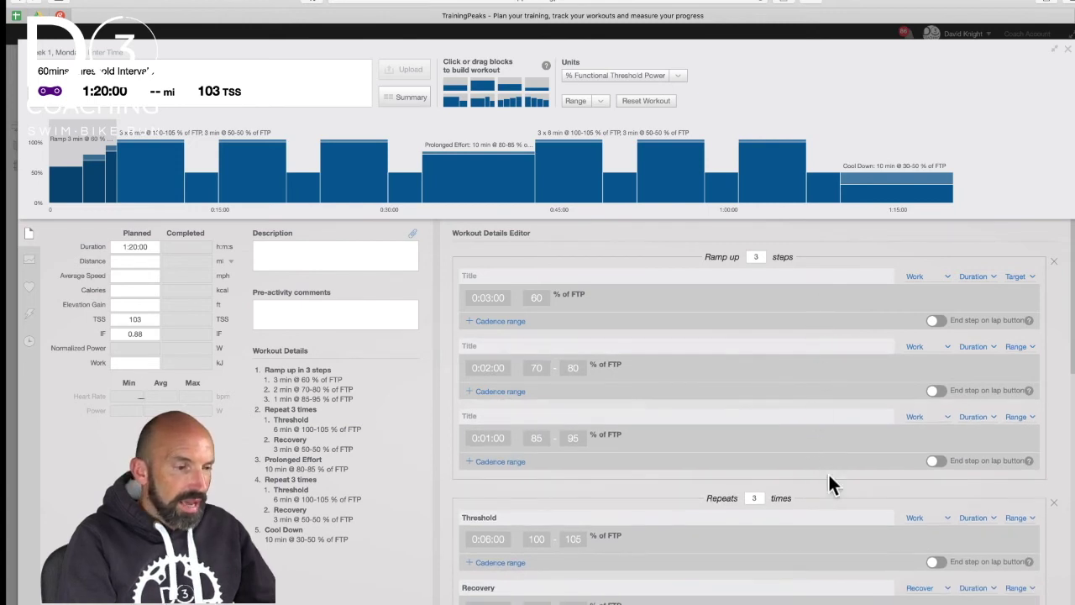
{"action": "left_click", "coordinate": [493, 321]}
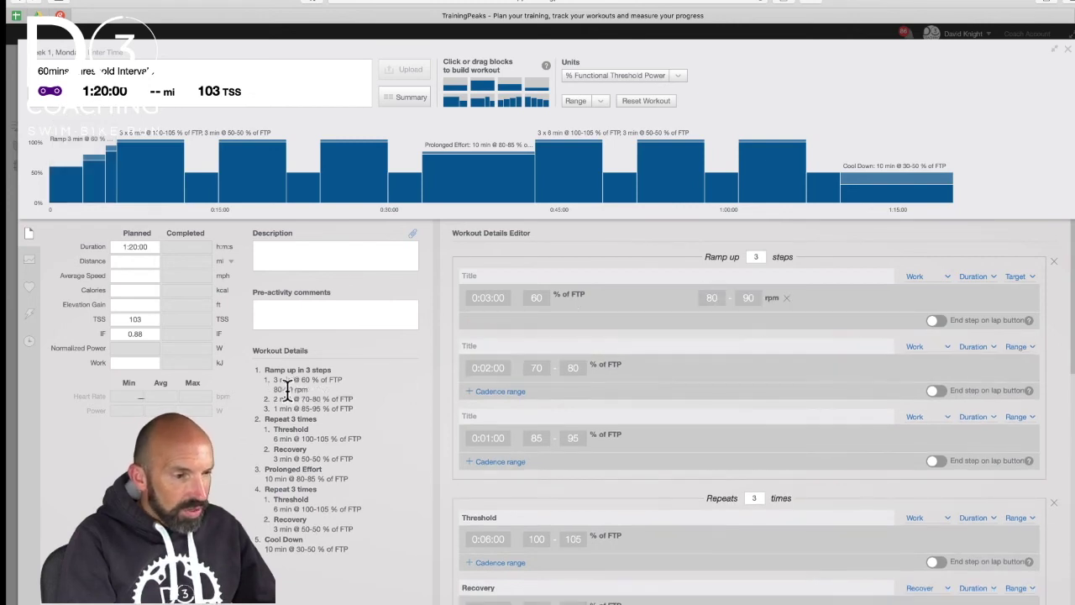
- Write 'Take it easy early on!' in the first ramp-up step's notes field
{"action": "left_click", "coordinate": [492, 333]}
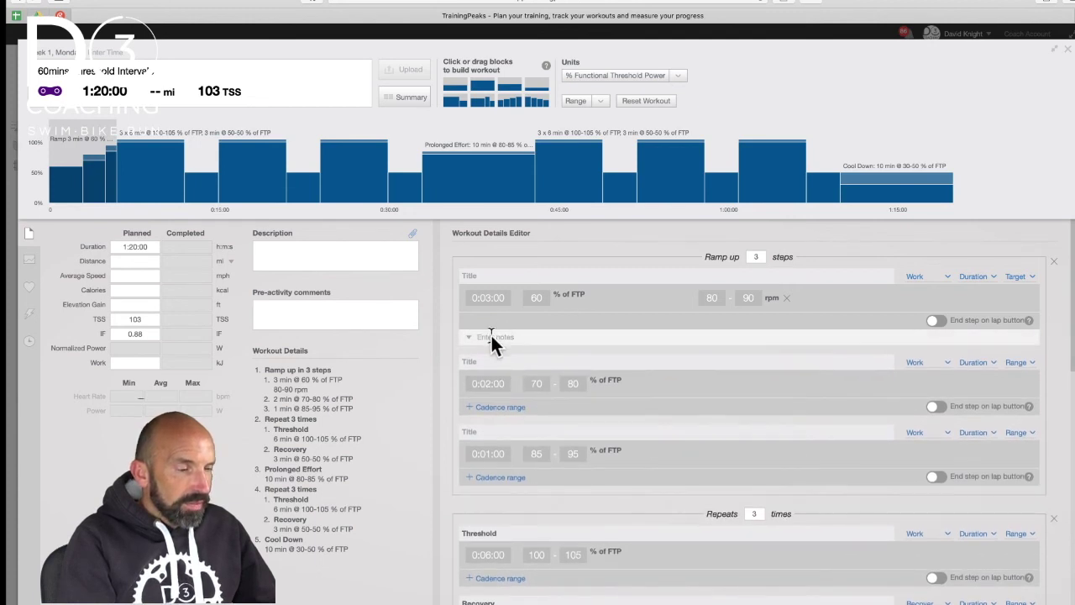
{"action": "type", "text": "T"}
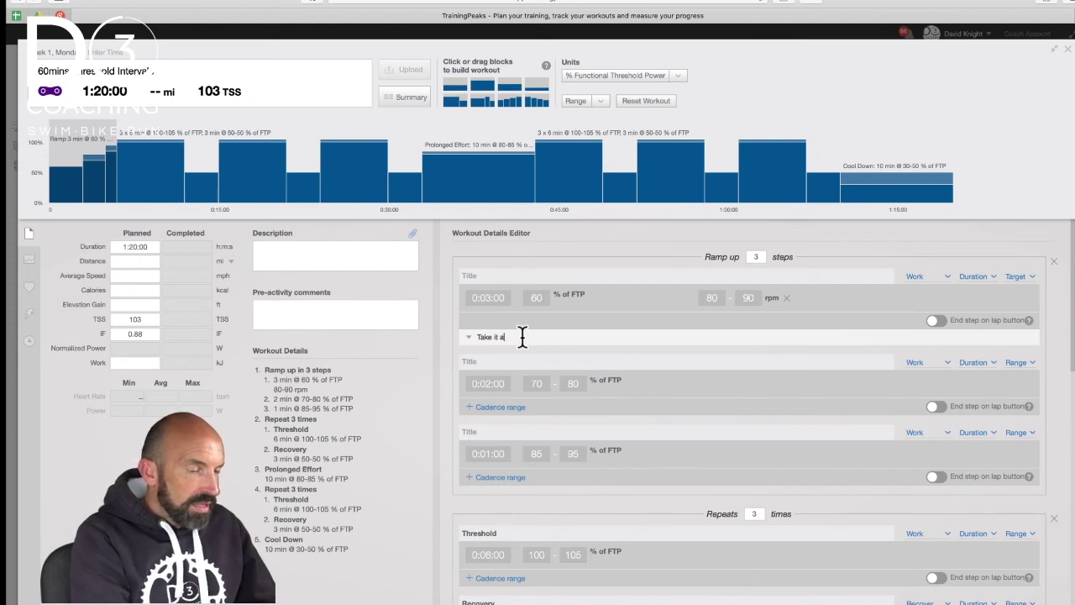
{"action": "type", "text": "ake it a"}
{"action": "key", "text": "BackSpace"}
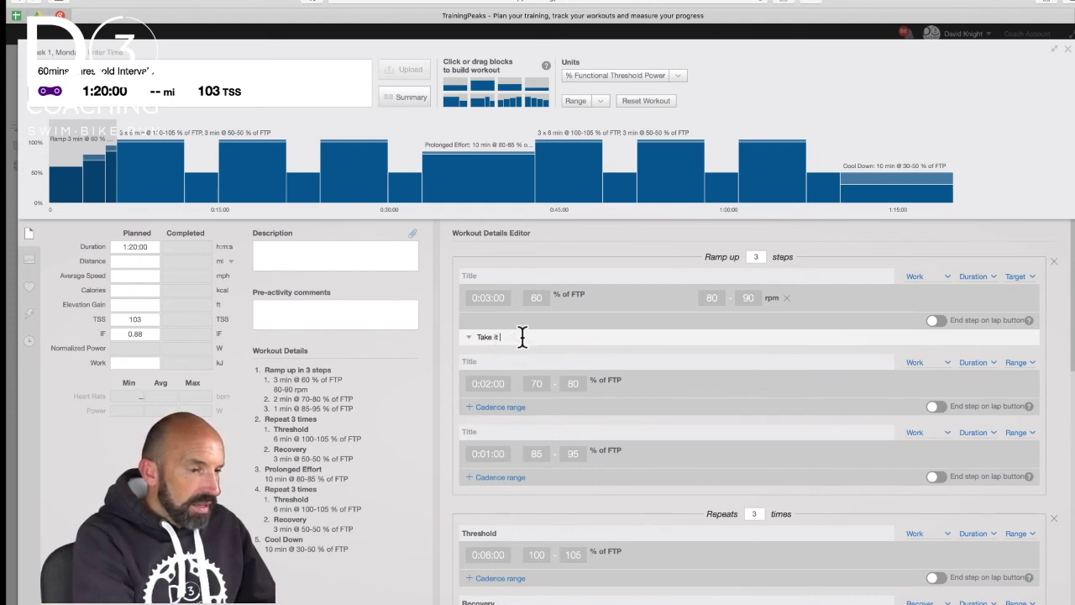
{"action": "type", "text": "easy early"}
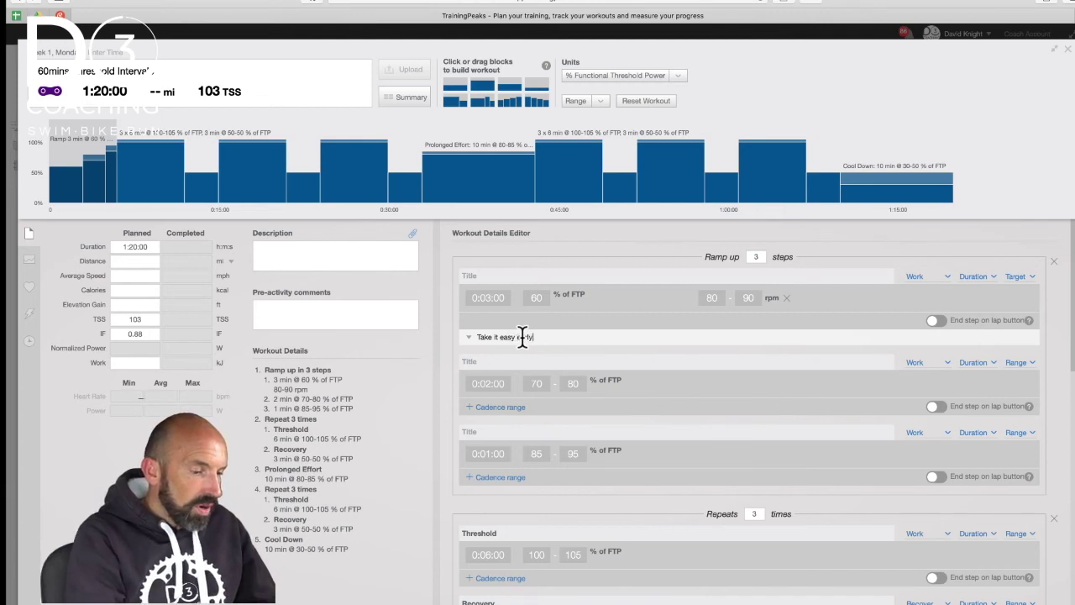
{"action": "type", "text": " on!"}
{"action": "key", "text": "Return"}
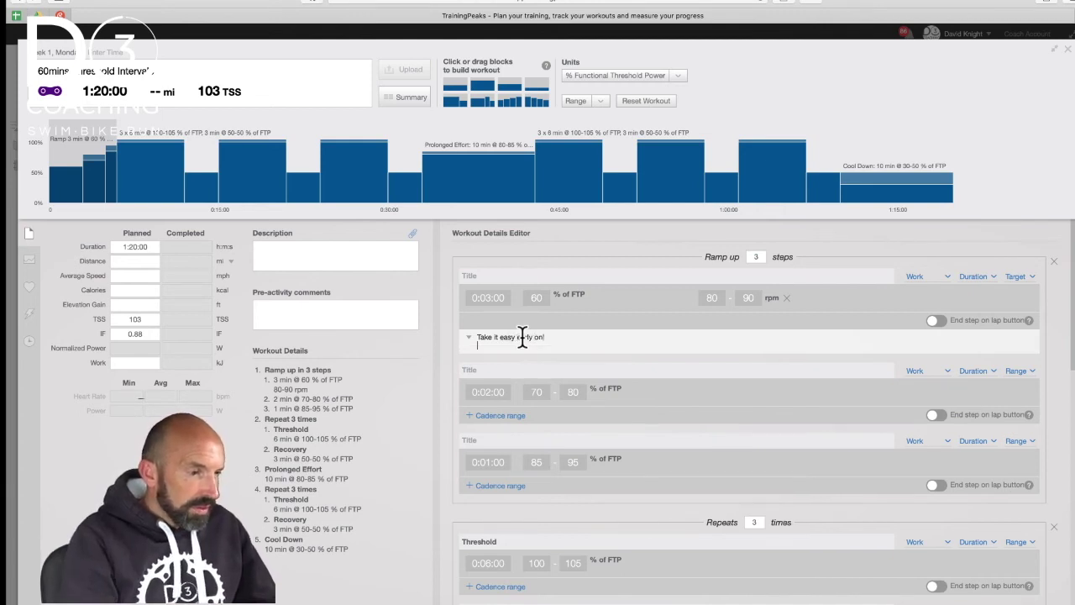
{"action": "mouse_move", "coordinate": [706, 508]}
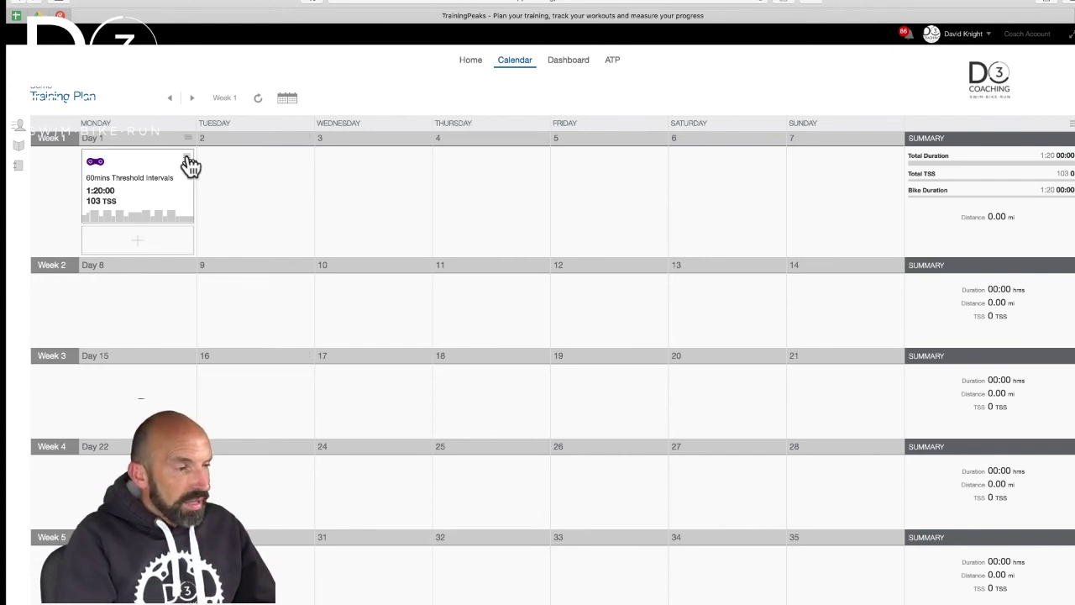
- Copy the Week 1 Monday workout, paste it into Day 8, and open the copy
{"action": "left_click", "coordinate": [189, 163]}
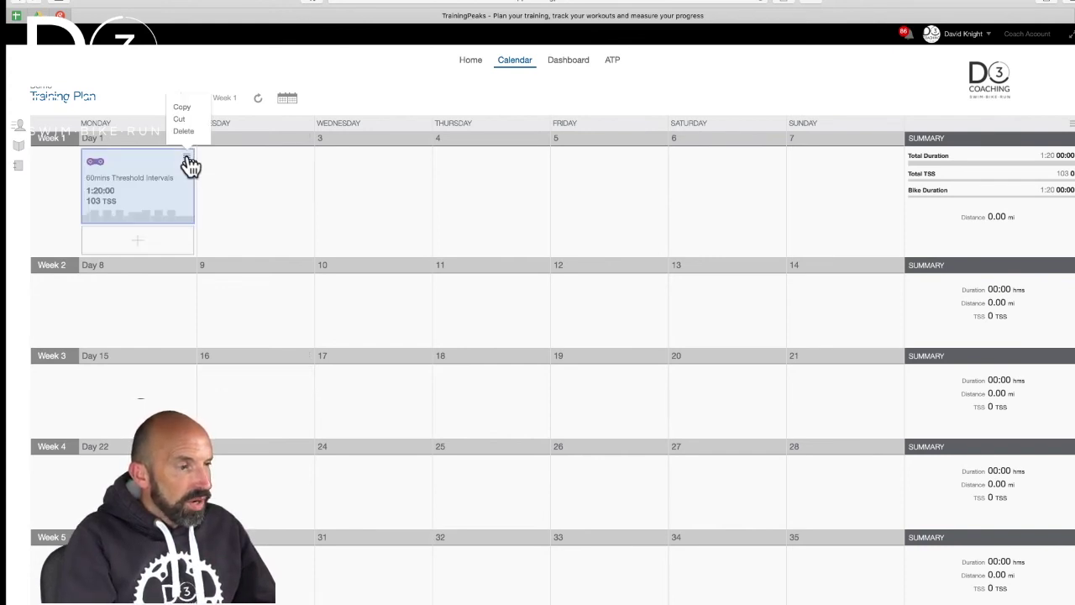
{"action": "left_click", "coordinate": [186, 117]}
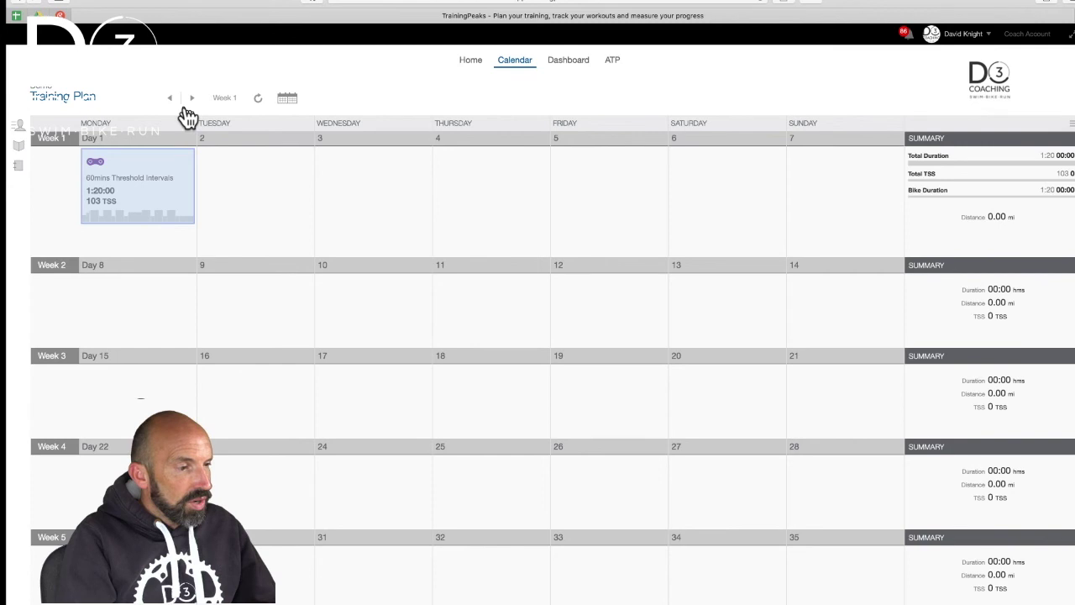
{"action": "left_click", "coordinate": [186, 263]}
{"action": "left_click", "coordinate": [166, 229]}
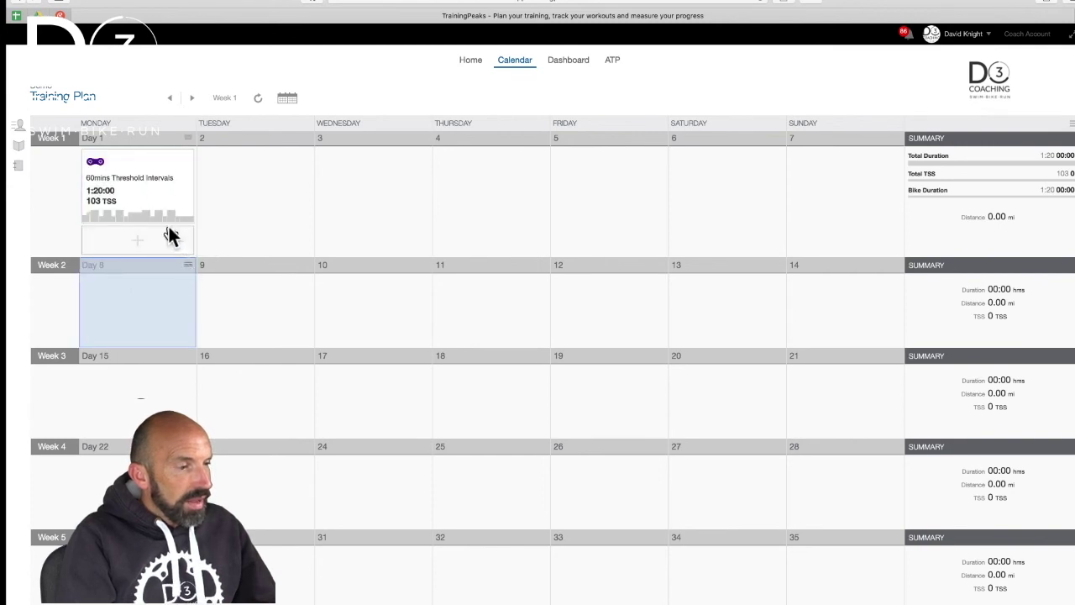
{"action": "left_click", "coordinate": [141, 320]}
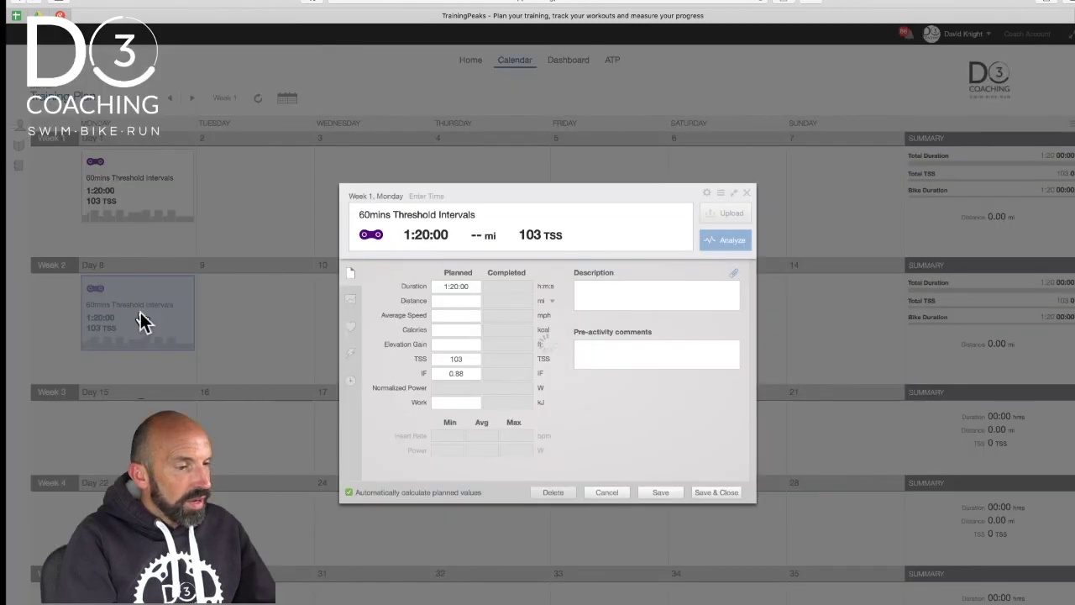
- In the Workout Builder, set the threshold interval to 4:00 and recovery to 2:00
{"action": "left_click", "coordinate": [588, 280]}
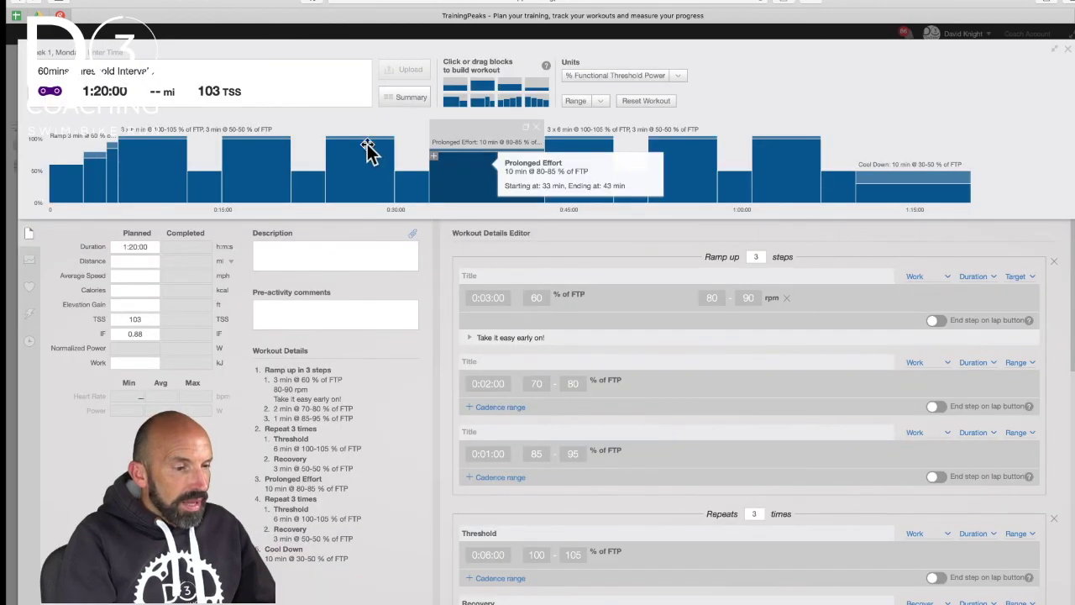
{"action": "scroll", "coordinate": [507, 414], "scroll_direction": "down", "scroll_amount": 3}
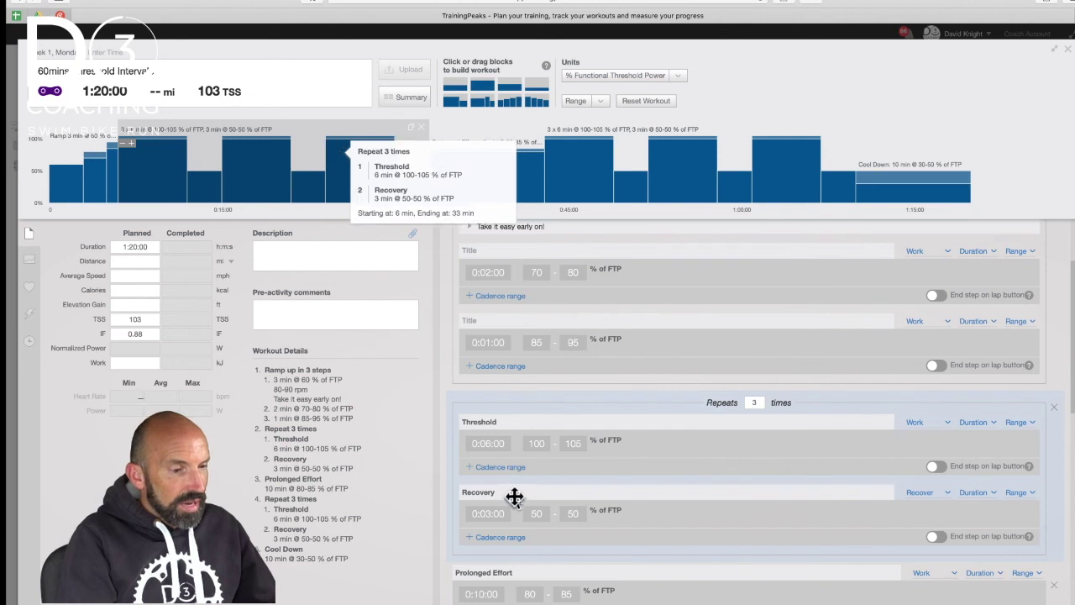
{"action": "scroll", "coordinate": [543, 460], "scroll_direction": "down", "scroll_amount": 3}
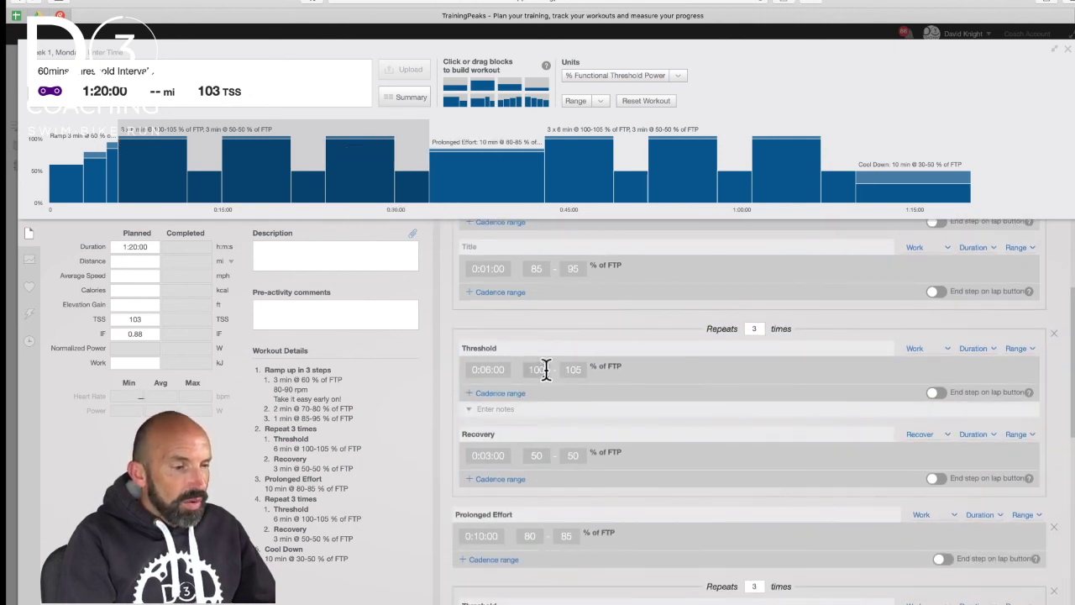
{"action": "left_click", "coordinate": [493, 369]}
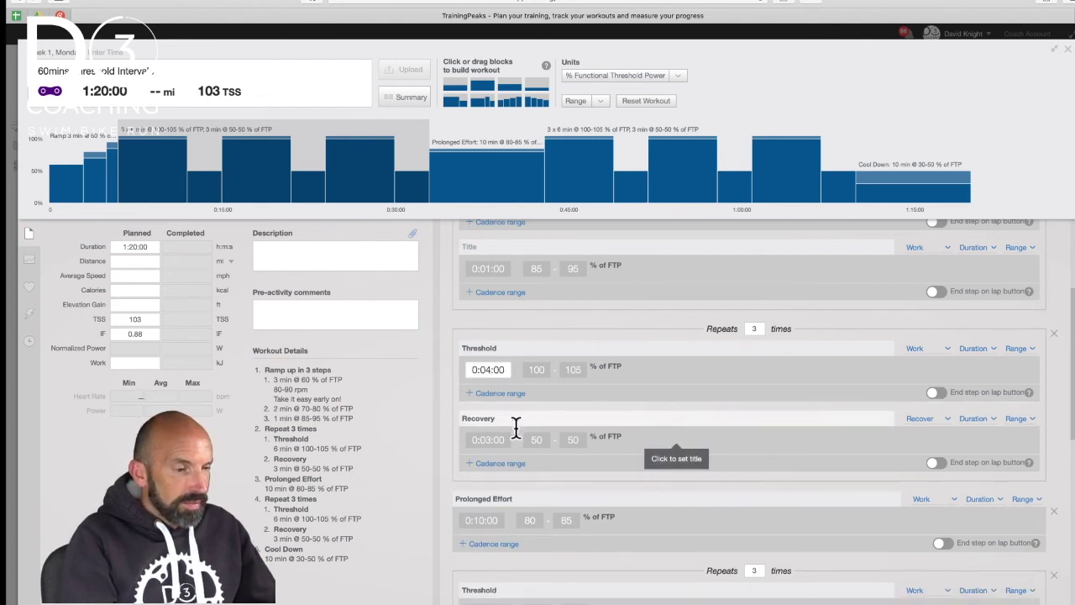
{"action": "left_click", "coordinate": [487, 438]}
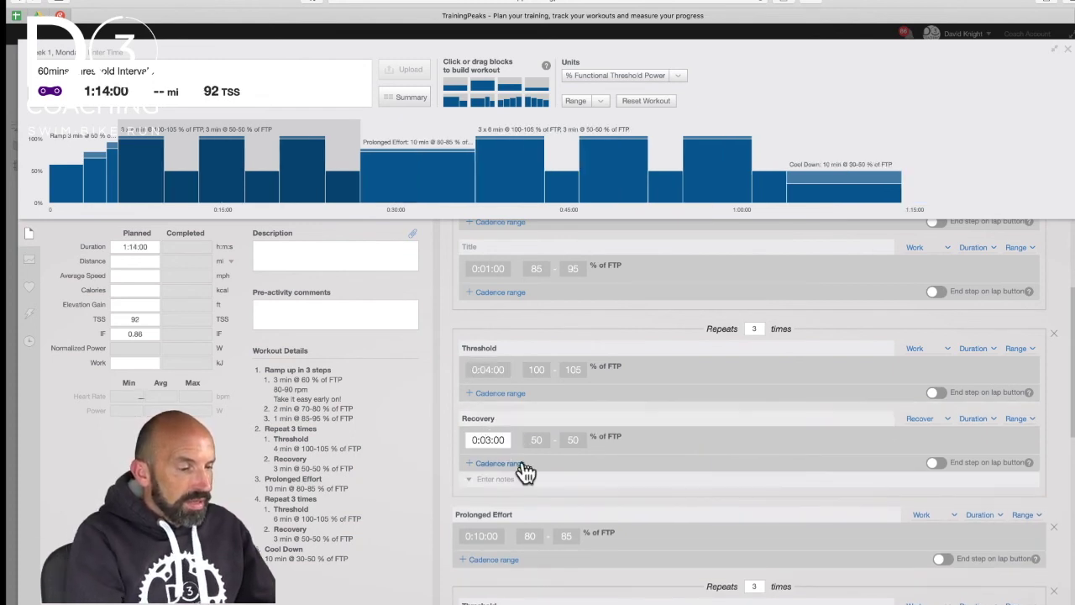
{"action": "key", "text": "BackSpace"}
{"action": "type", "text": "2"}
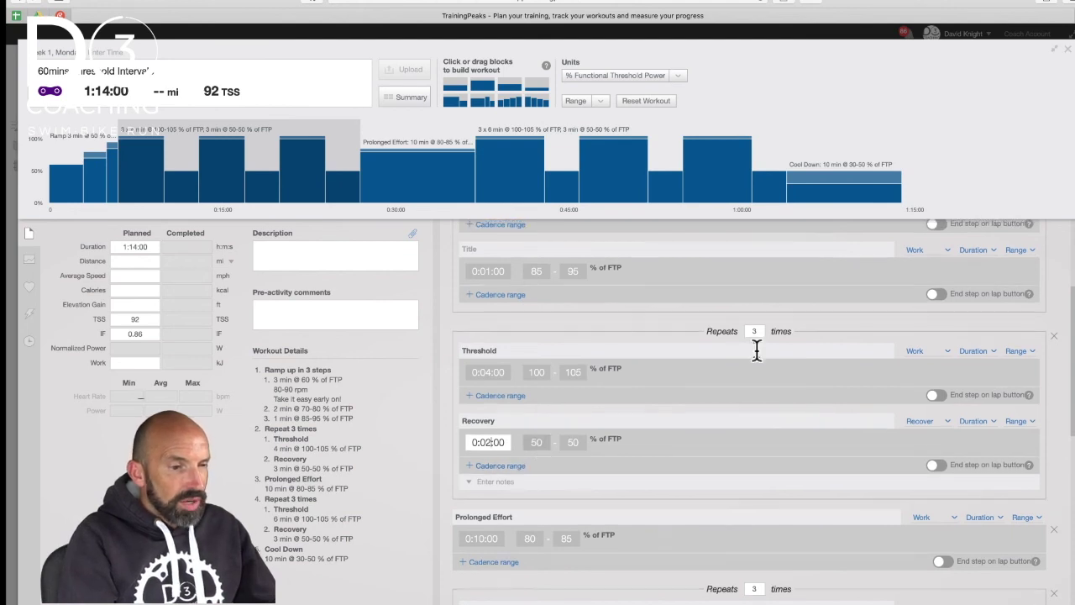
{"action": "left_click", "coordinate": [766, 345]}
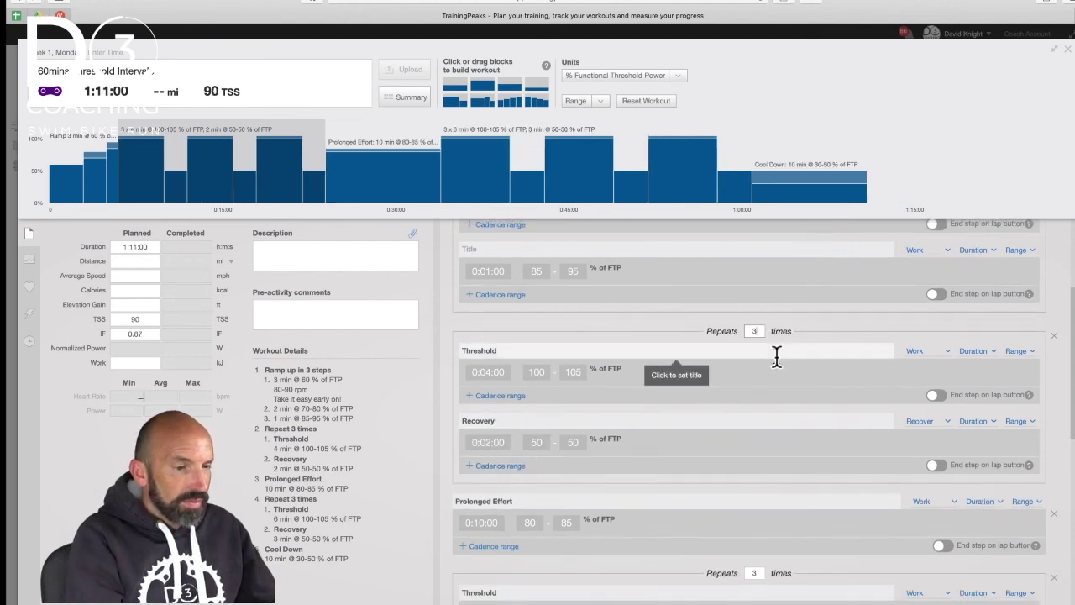
- Set the threshold interval set to 4 repeats
{"action": "type", "text": "4"}
{"action": "key", "text": "Return"}
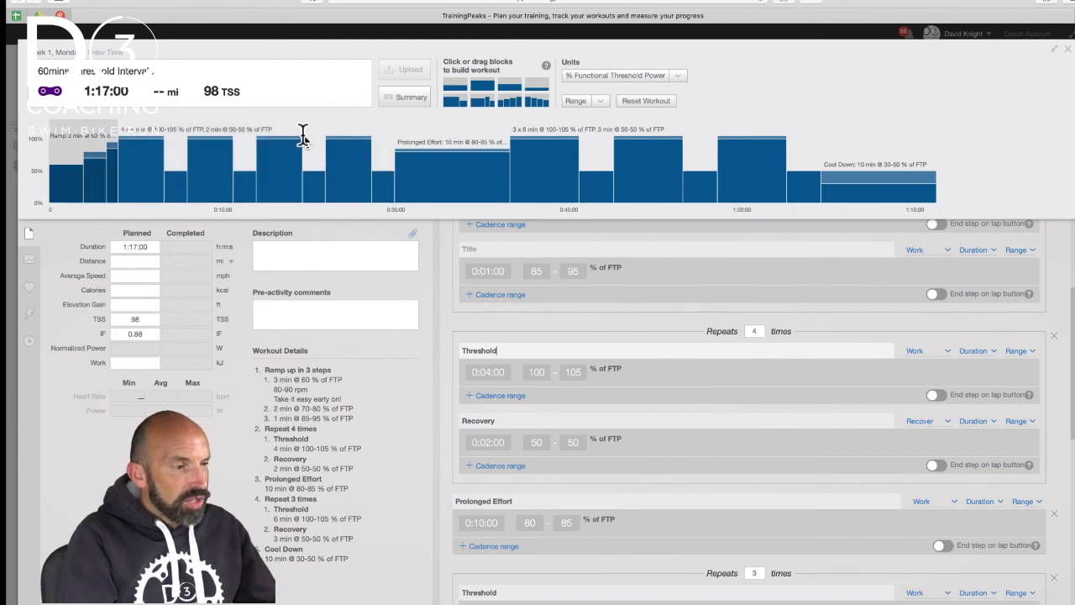
{"action": "mouse_move", "coordinate": [305, 144]}
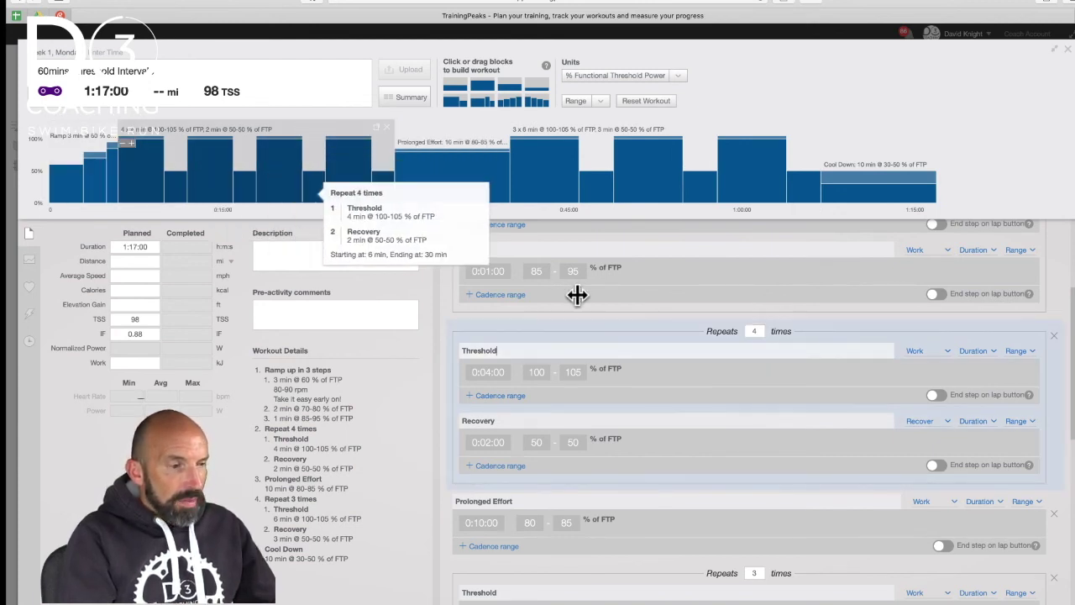
{"action": "left_click", "coordinate": [625, 392]}
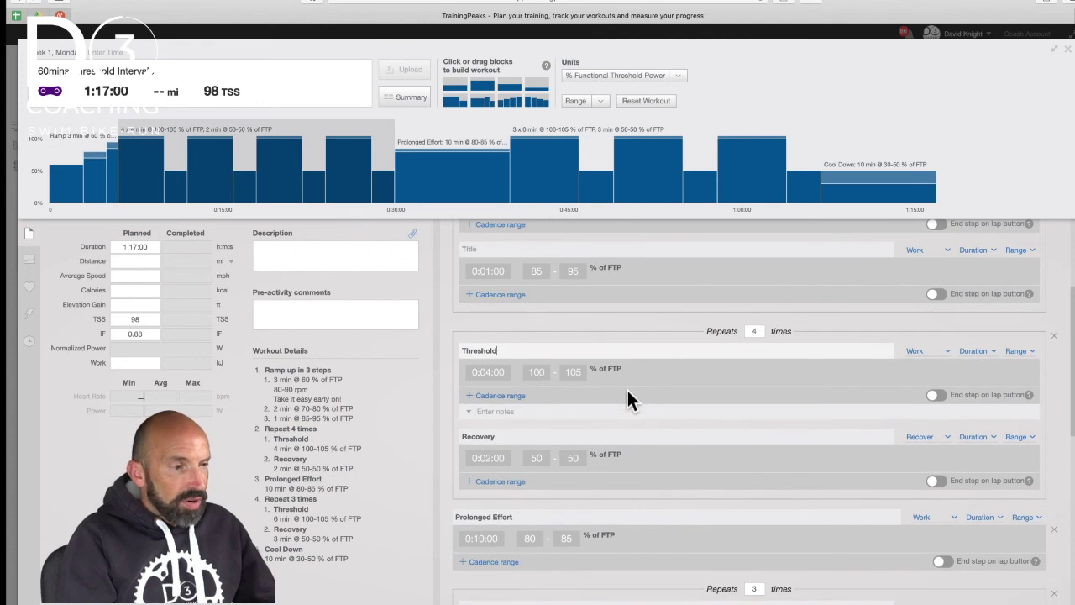